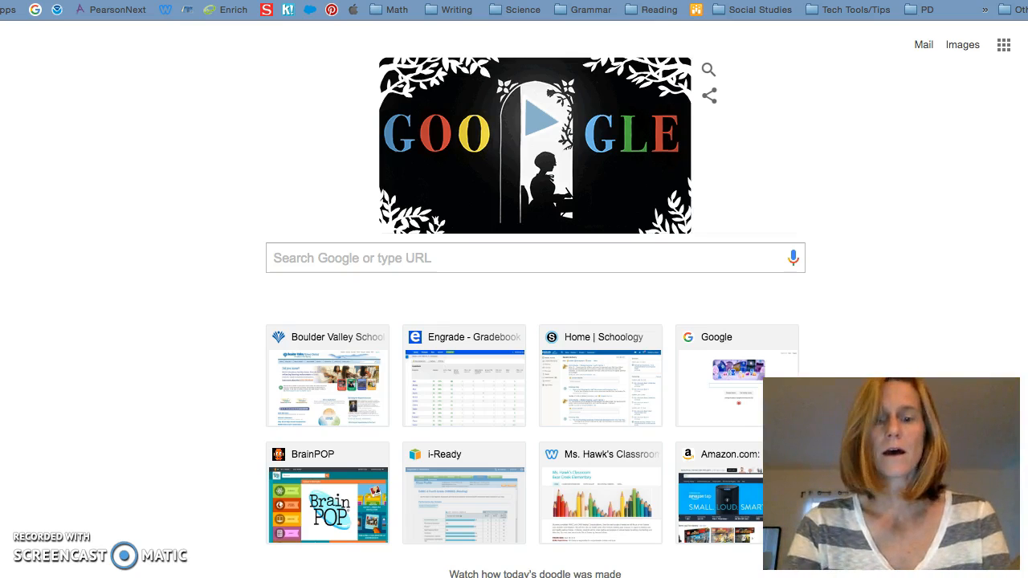
- Type 'kah' in Chrome's address bar so kahoot.it appears as the top suggestion
{"action": "type", "text": "kahoot.it"}
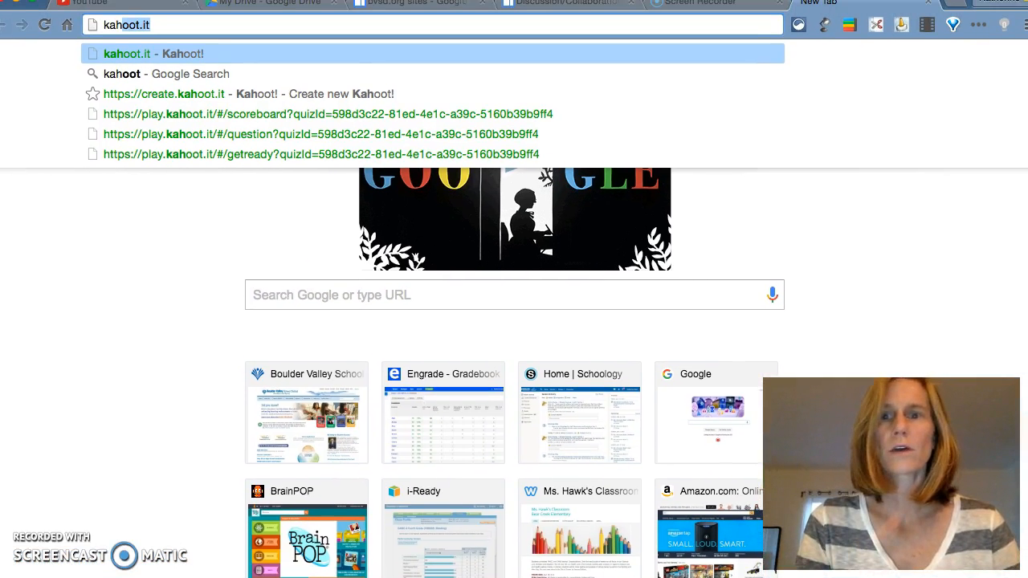
- Go to create.kahoot.it from the address bar suggestions to reach the Kahoot sign-in page
{"action": "left_click", "coordinate": [156, 25]}
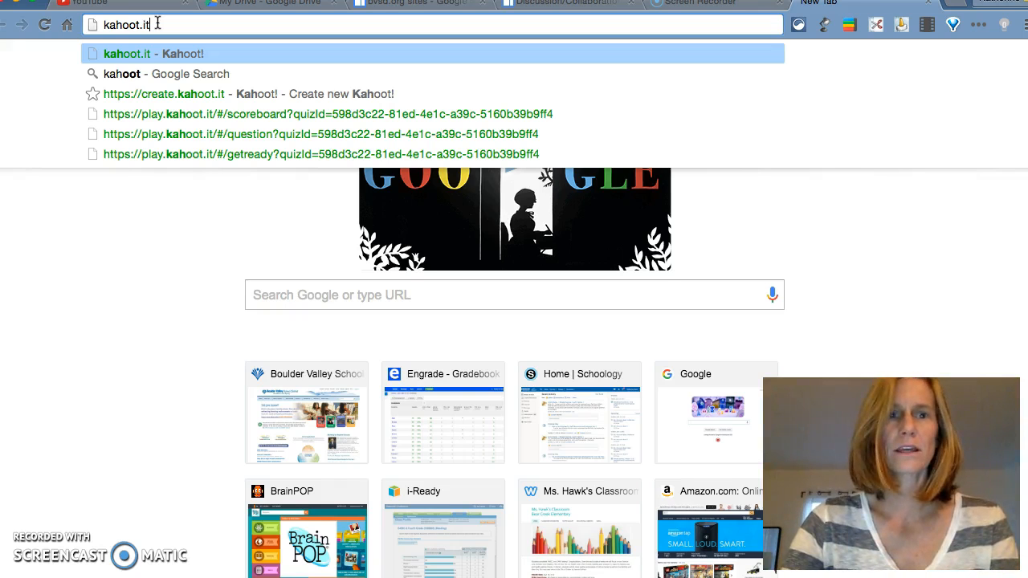
{"action": "key", "text": "BackSpace"}
{"action": "key", "text": "BackSpace"}
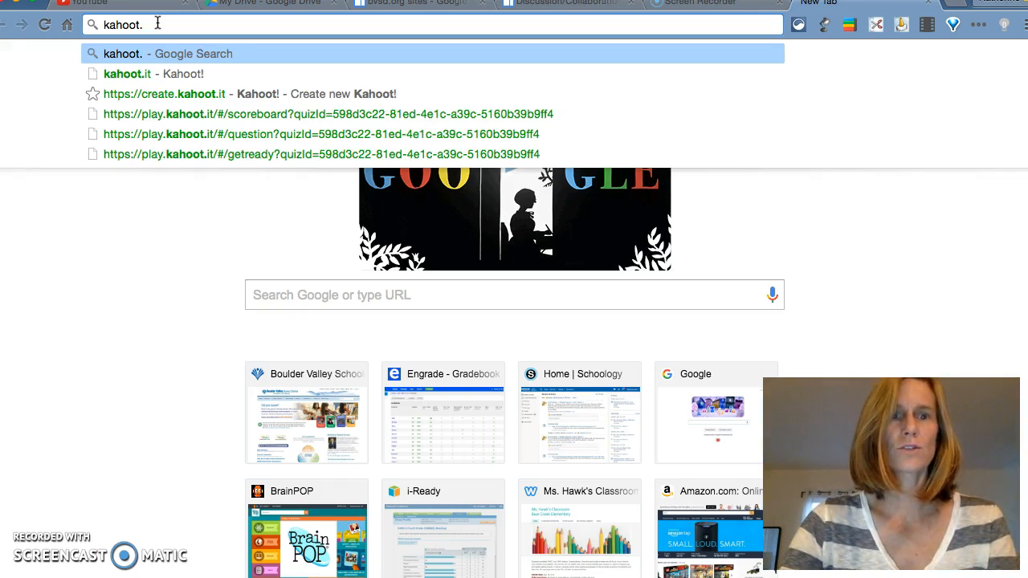
{"action": "left_click", "coordinate": [192, 97]}
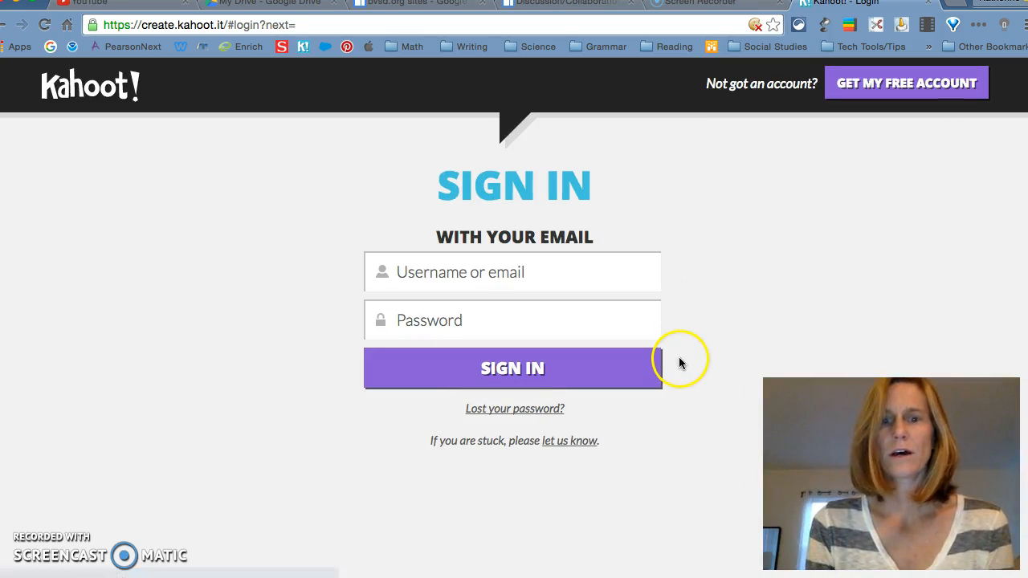
- Sign in to Kahoot! with the account email and password
{"action": "left_click", "coordinate": [567, 273]}
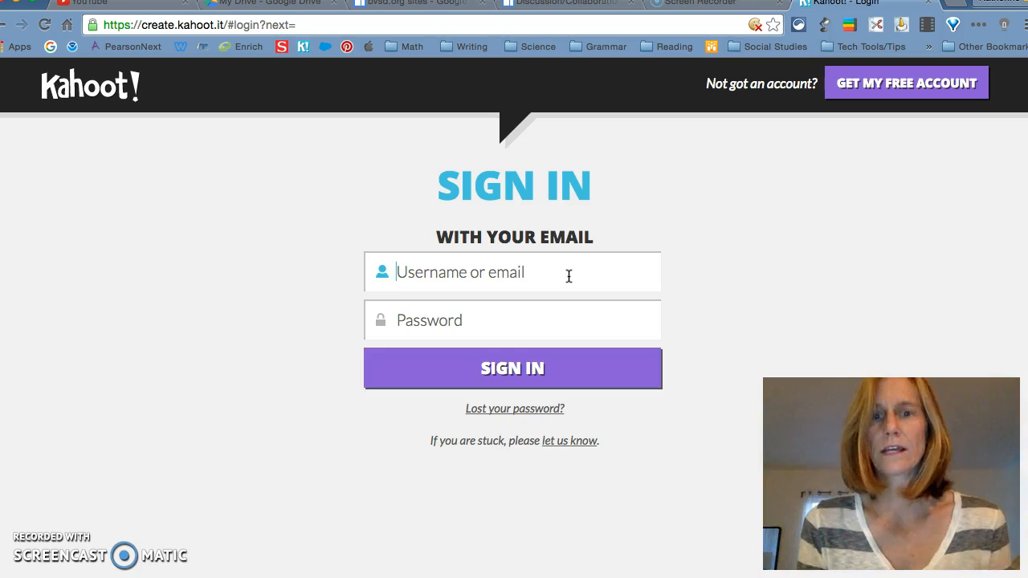
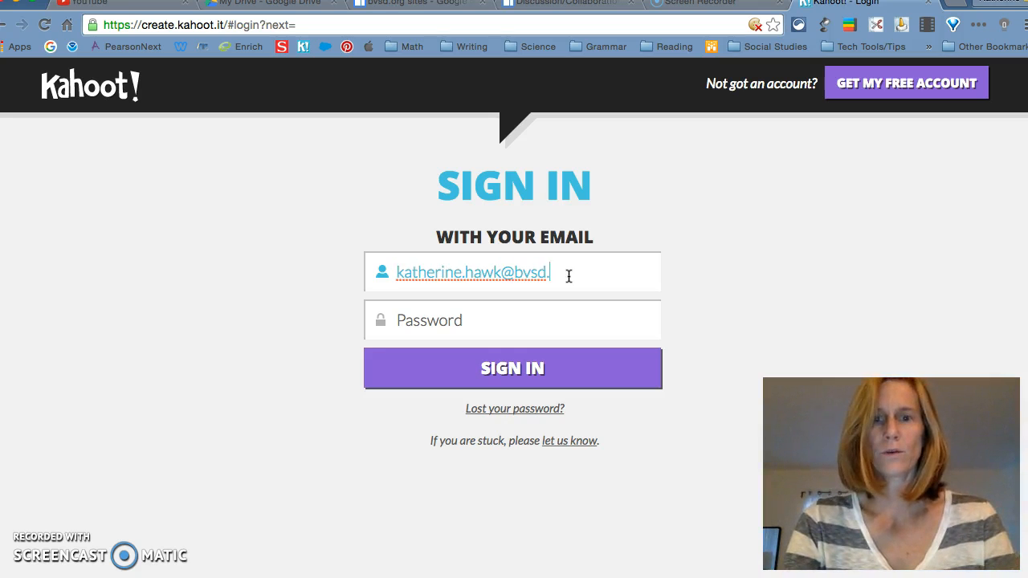
{"action": "key", "text": "Tab"}
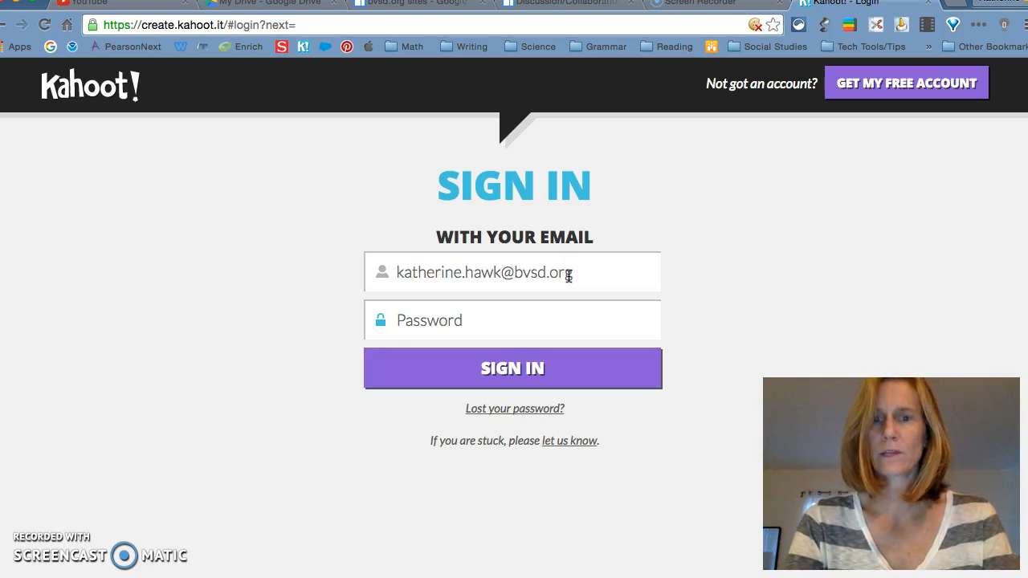
{"action": "type", "text": "******"}
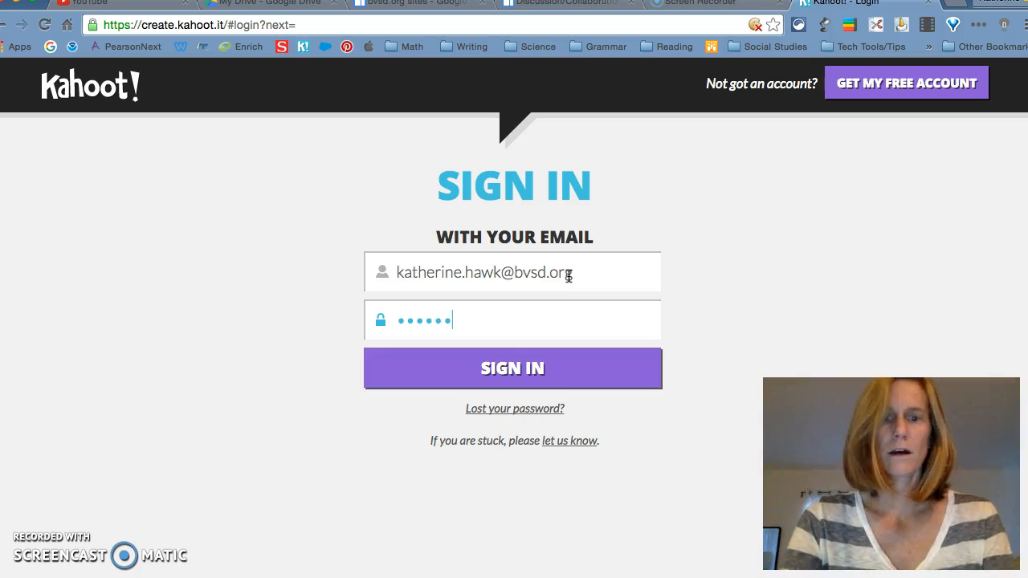
{"action": "left_click", "coordinate": [585, 368]}
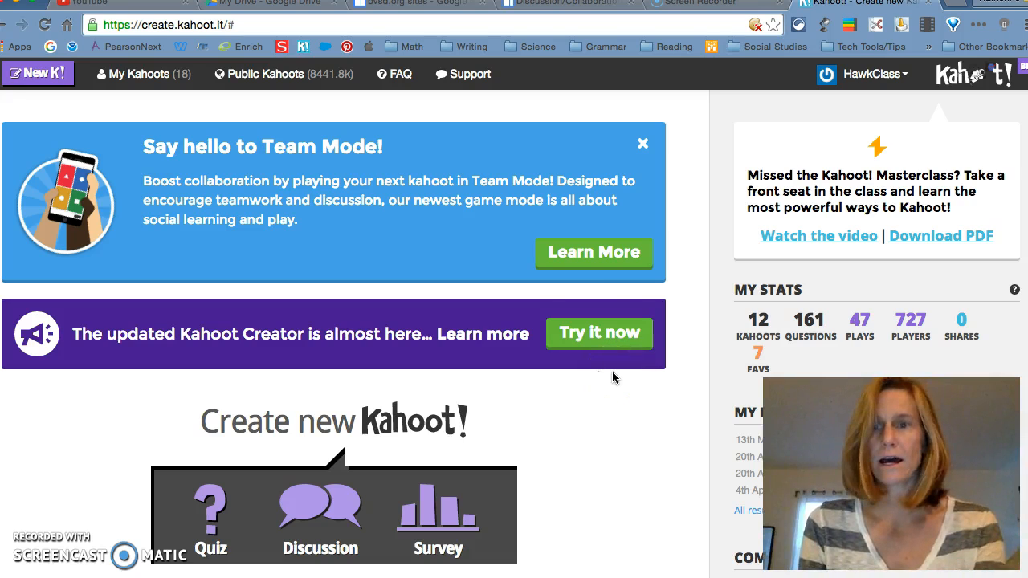
- Choose Quiz under Create new Kahoot! to bring up the quiz-naming prompt
{"action": "left_click", "coordinate": [863, 78]}
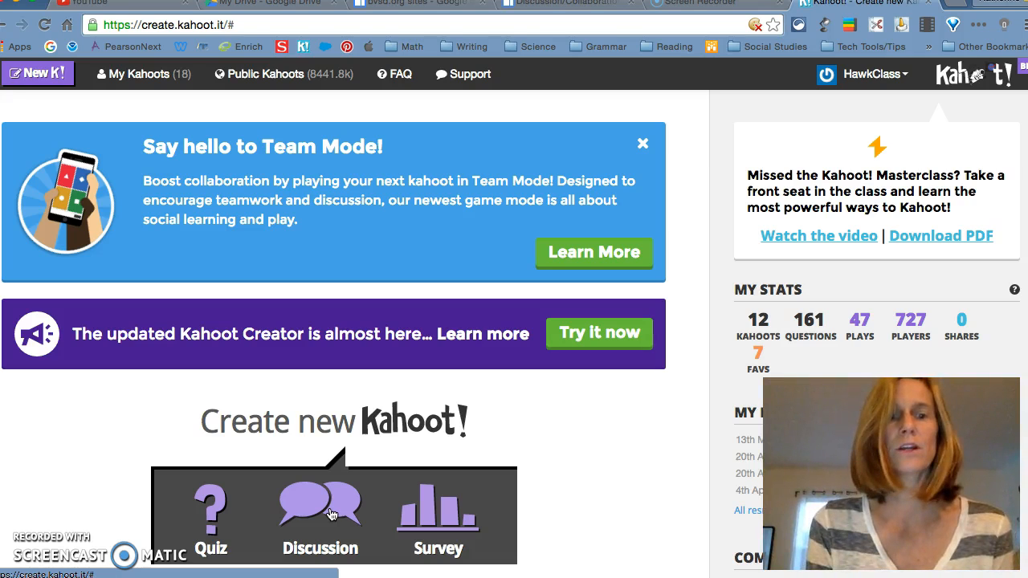
{"action": "left_click", "coordinate": [211, 512]}
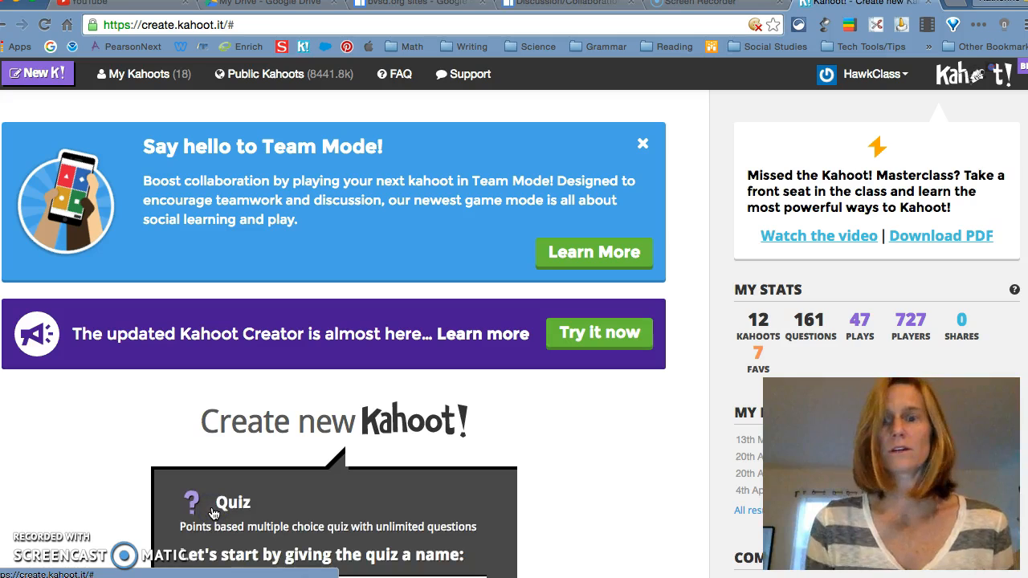
{"action": "scroll", "coordinate": [213, 513], "scroll_direction": "down", "scroll_amount": 3}
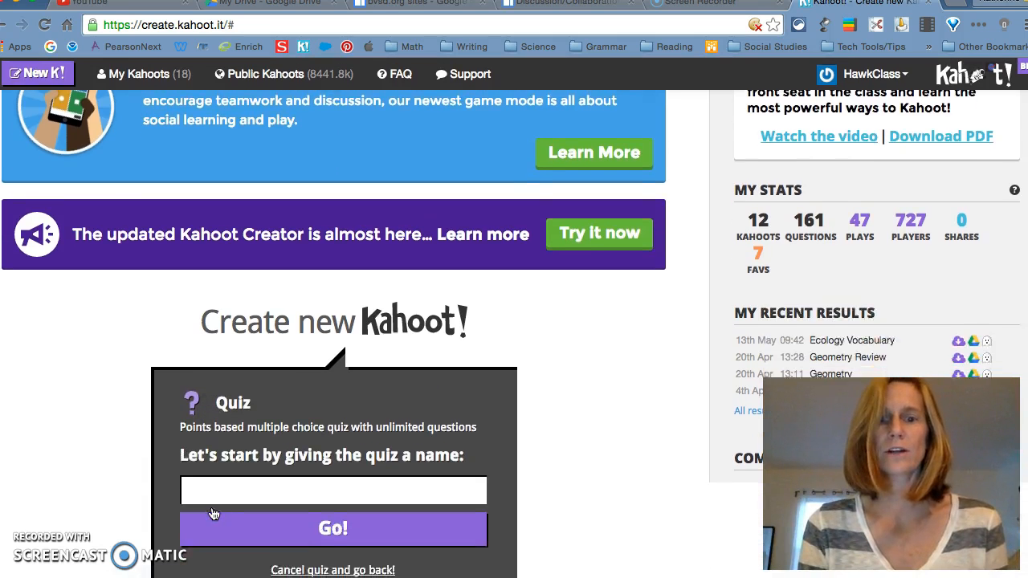
- Name the new quiz 'Kahoot Practice' and create it, opening Question 1
{"action": "left_click", "coordinate": [215, 451]}
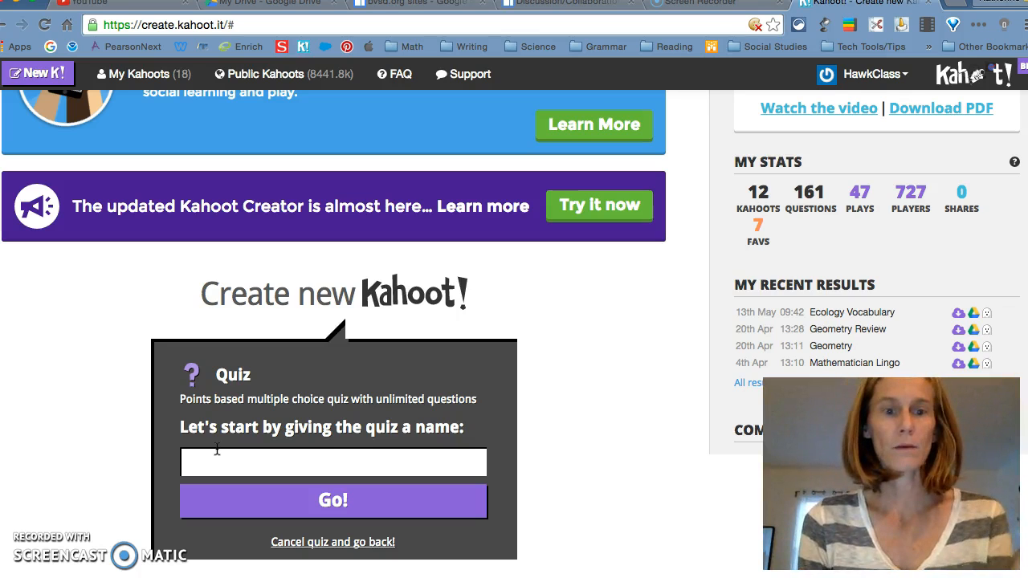
{"action": "left_click", "coordinate": [225, 457]}
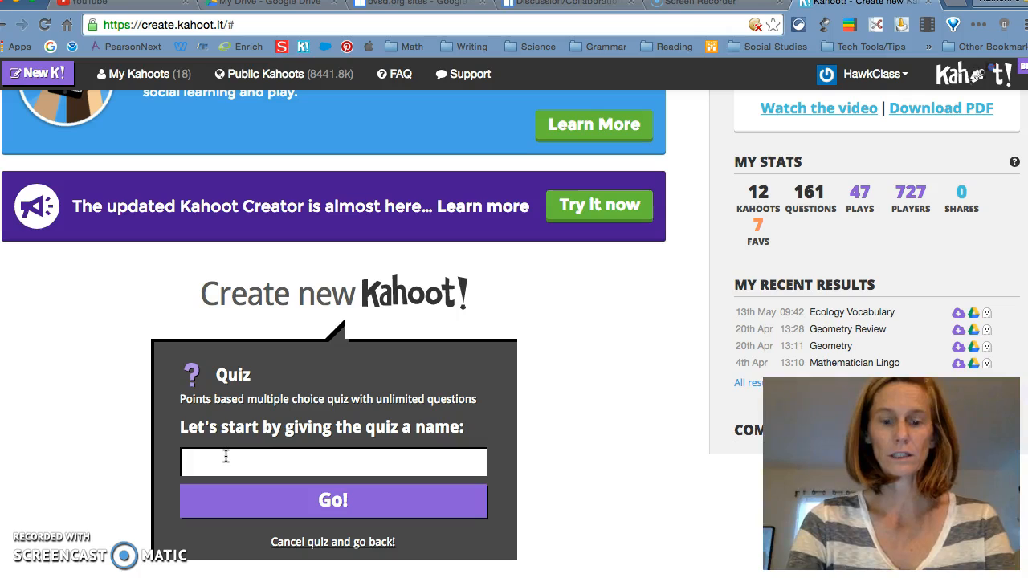
{"action": "type", "text": "Ka"}
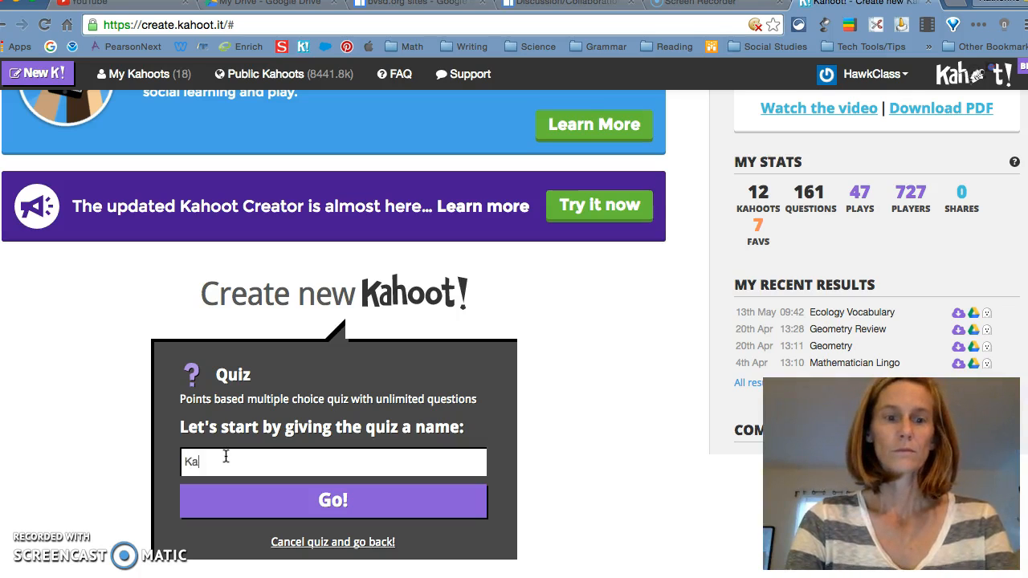
{"action": "type", "text": "hoot Practi"}
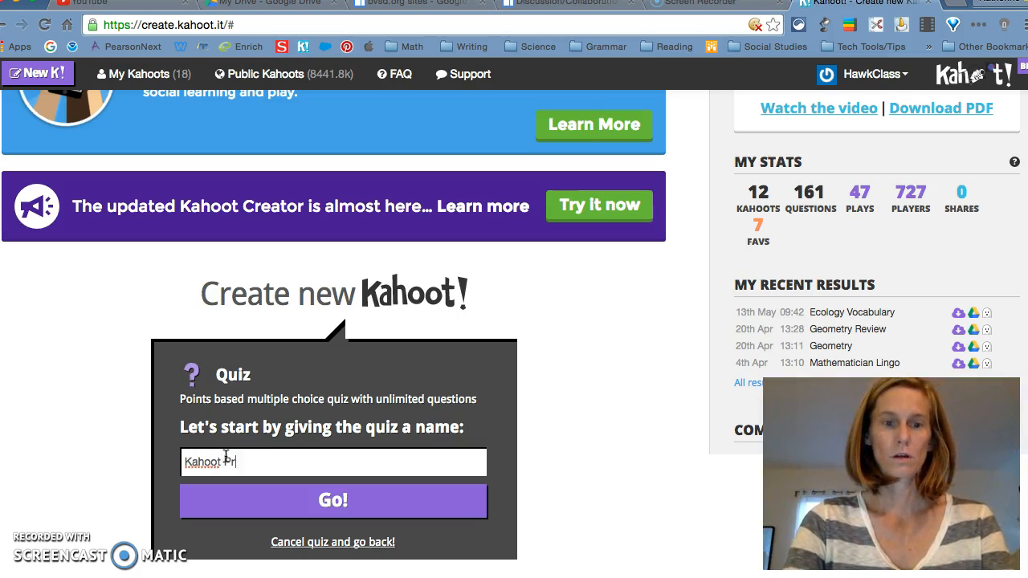
{"action": "key", "text": "BackSpace"}
{"action": "key", "text": "BackSpace"}
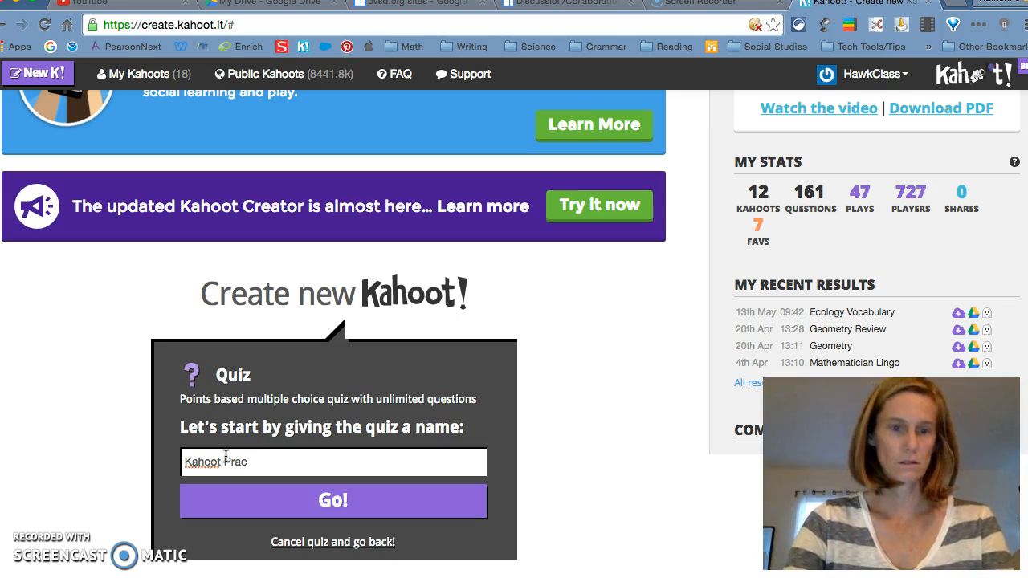
{"action": "type", "text": "tice"}
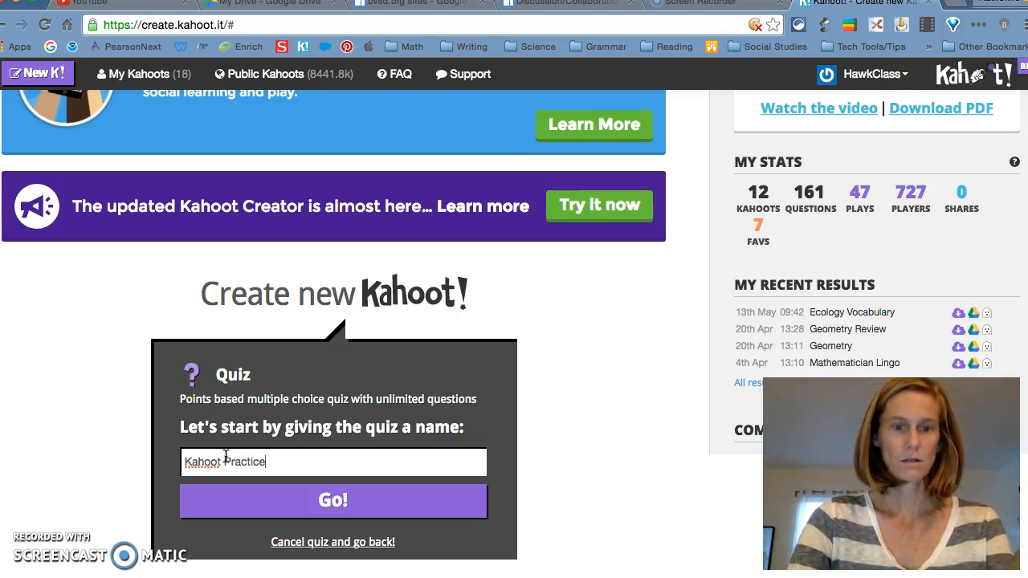
{"action": "left_click", "coordinate": [321, 504]}
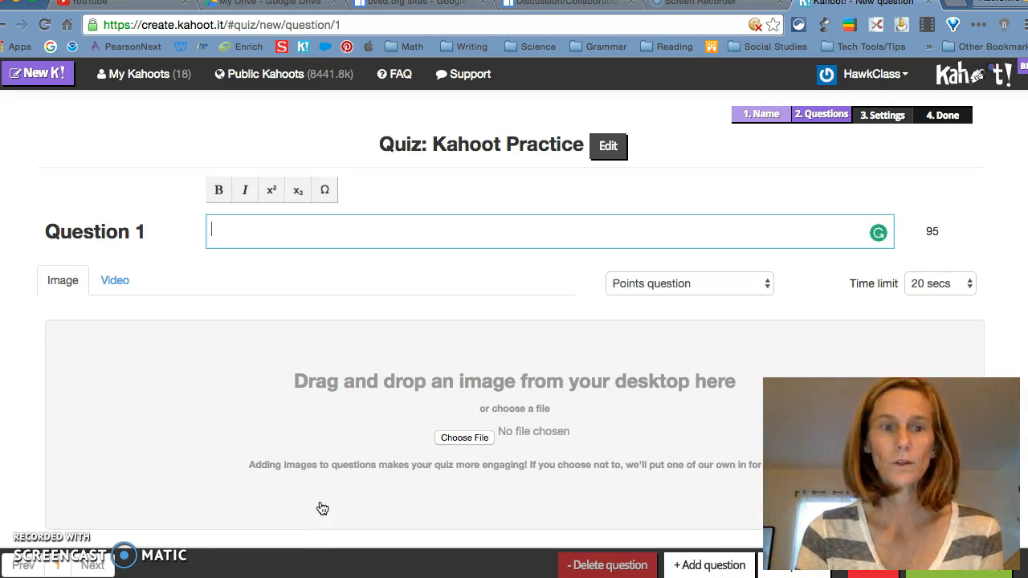
- Enter 'Which digital tool lets you create a word cloud?' as the Question 1 text
{"action": "left_click", "coordinate": [320, 237]}
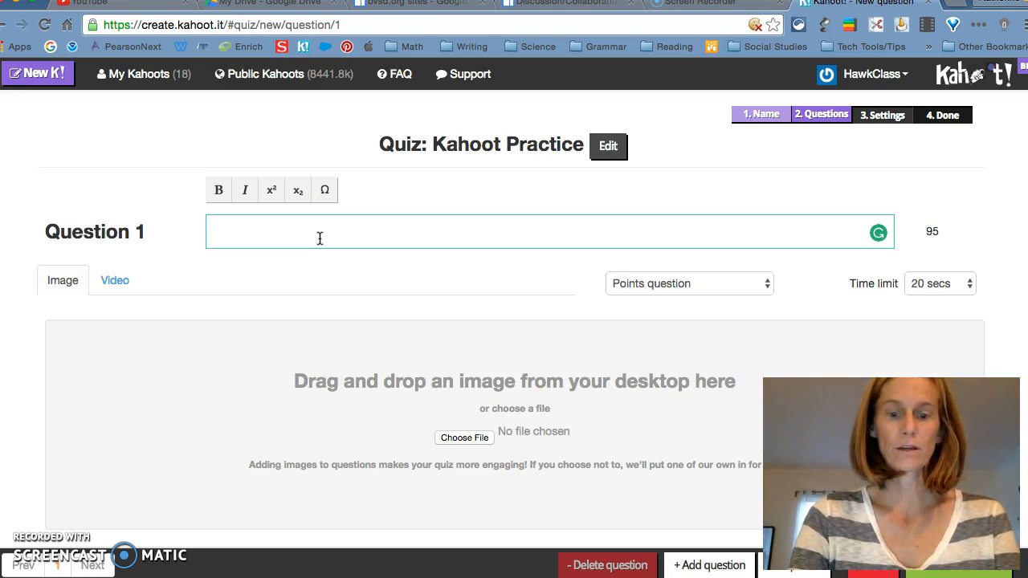
{"action": "type", "text": "Which "}
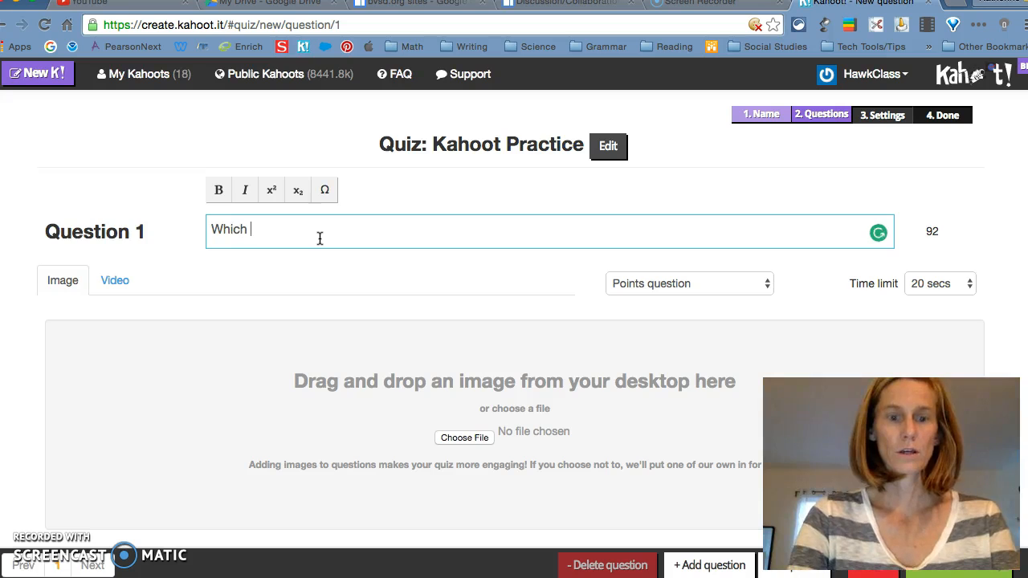
{"action": "type", "text": "digital tool lets you cre"}
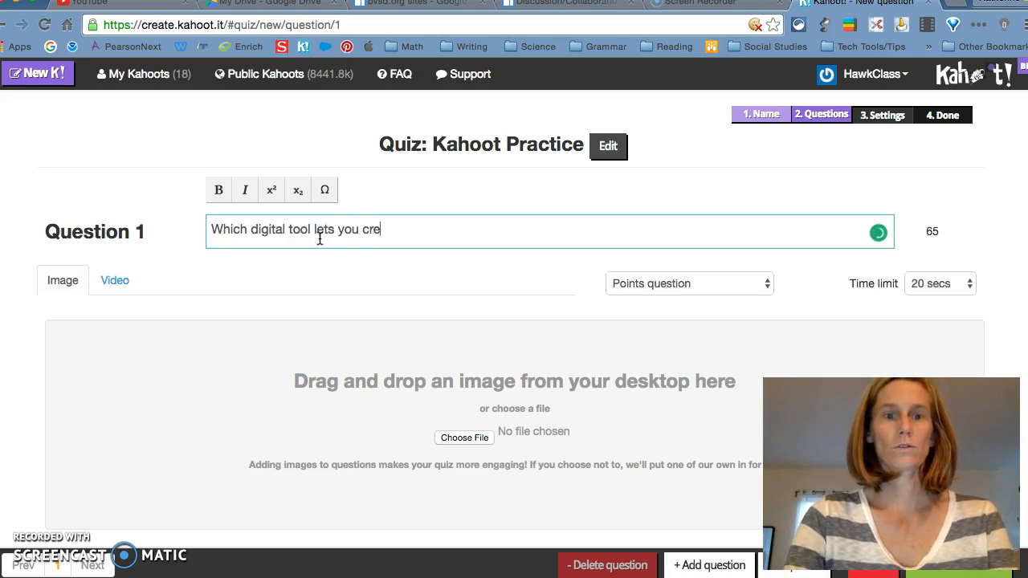
{"action": "type", "text": "ate a word cloud"}
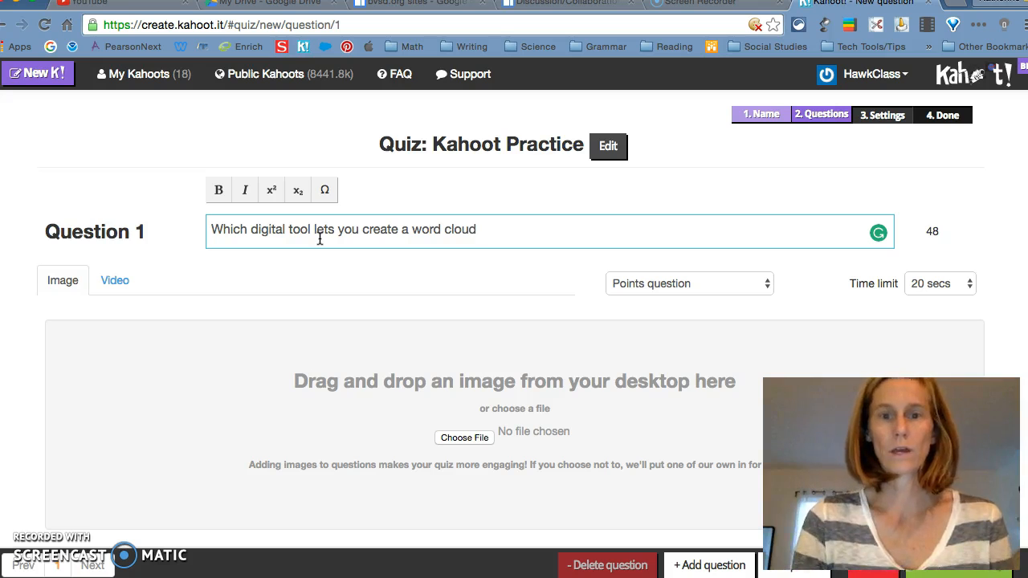
{"action": "type", "text": "?"}
{"action": "left_click", "coordinate": [328, 309]}
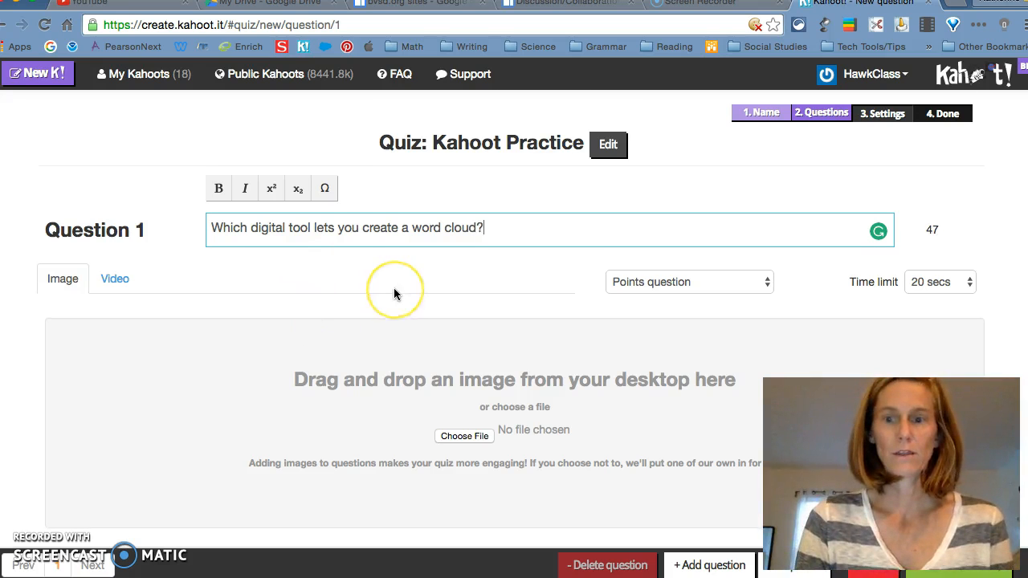
{"action": "scroll", "coordinate": [394, 287], "scroll_direction": "down", "scroll_amount": 1}
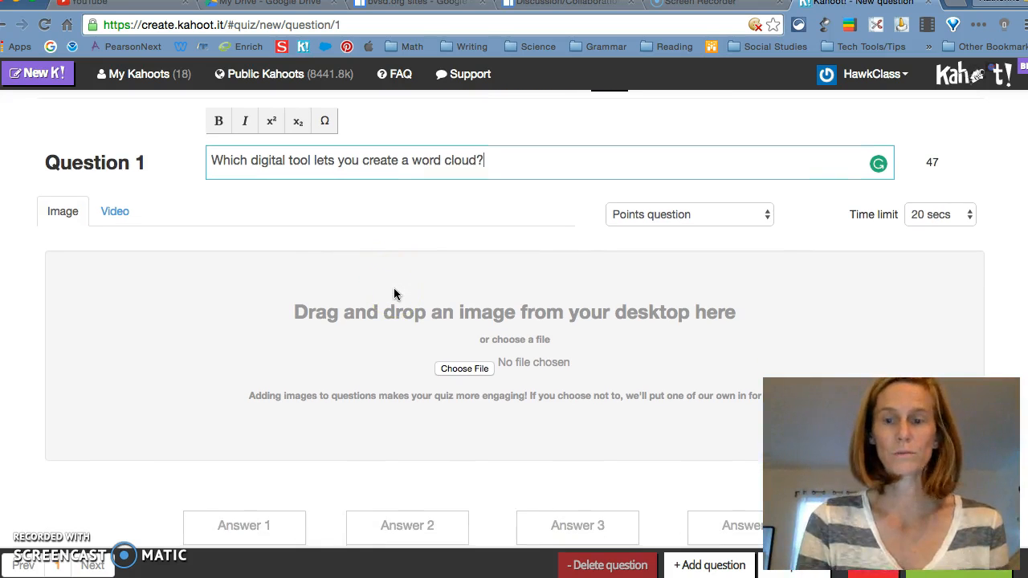
{"action": "scroll", "coordinate": [394, 291], "scroll_direction": "down", "scroll_amount": 1}
- Enter Wixie, Screen-o-matic and Tagul as the first three answers of Question 1
{"action": "left_click", "coordinate": [274, 474]}
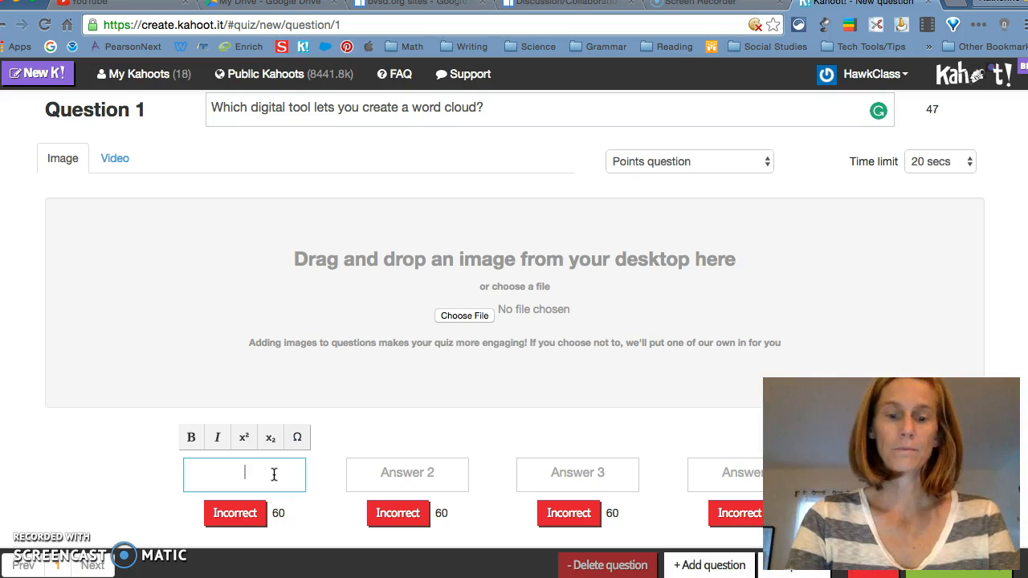
{"action": "type", "text": "Wixie"}
{"action": "left_click", "coordinate": [274, 474]}
{"action": "left_click", "coordinate": [390, 475]}
{"action": "type", "text": "S"}
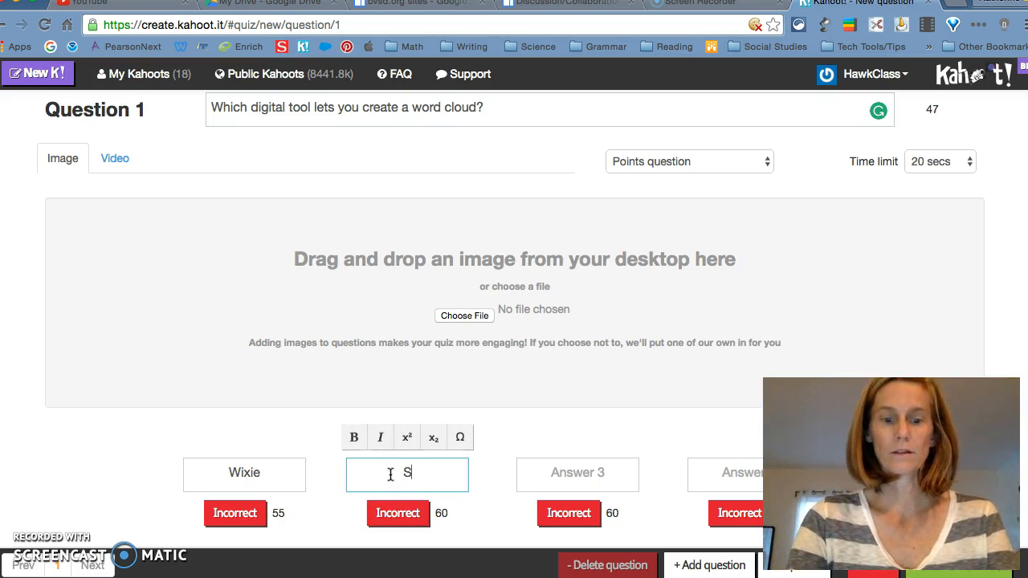
{"action": "type", "text": "creen-o-"}
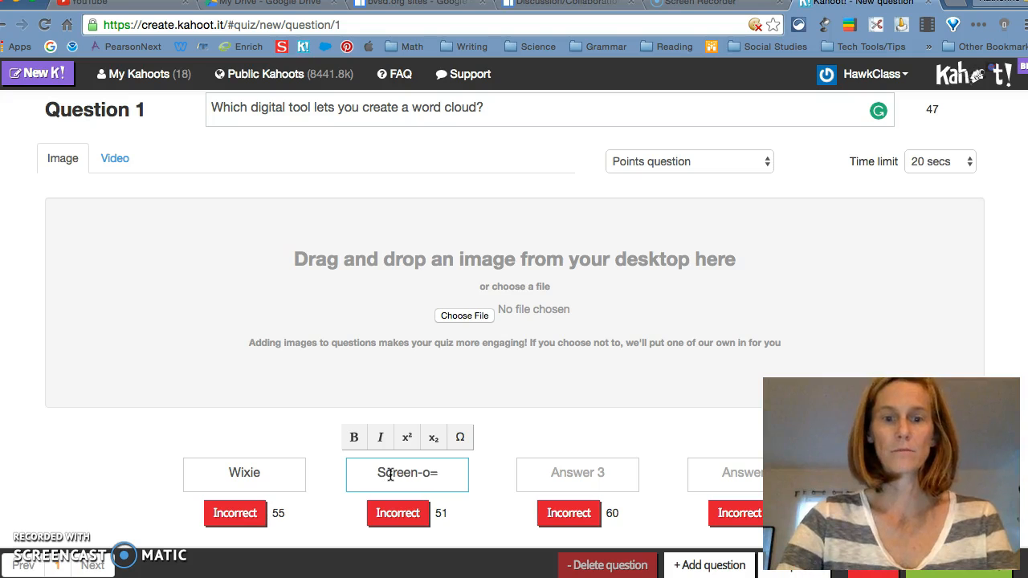
{"action": "type", "text": "matic"}
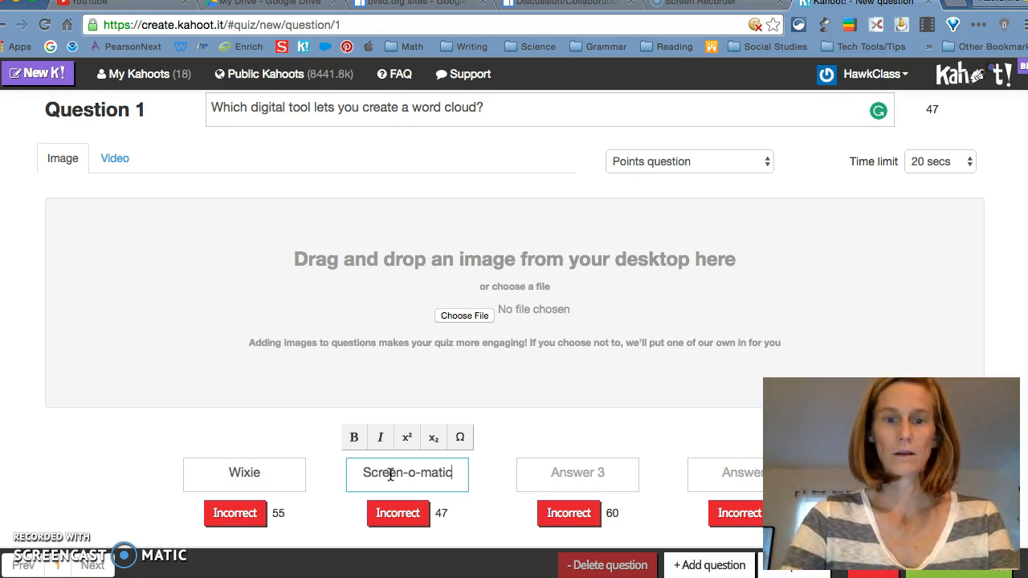
{"action": "left_click", "coordinate": [565, 476]}
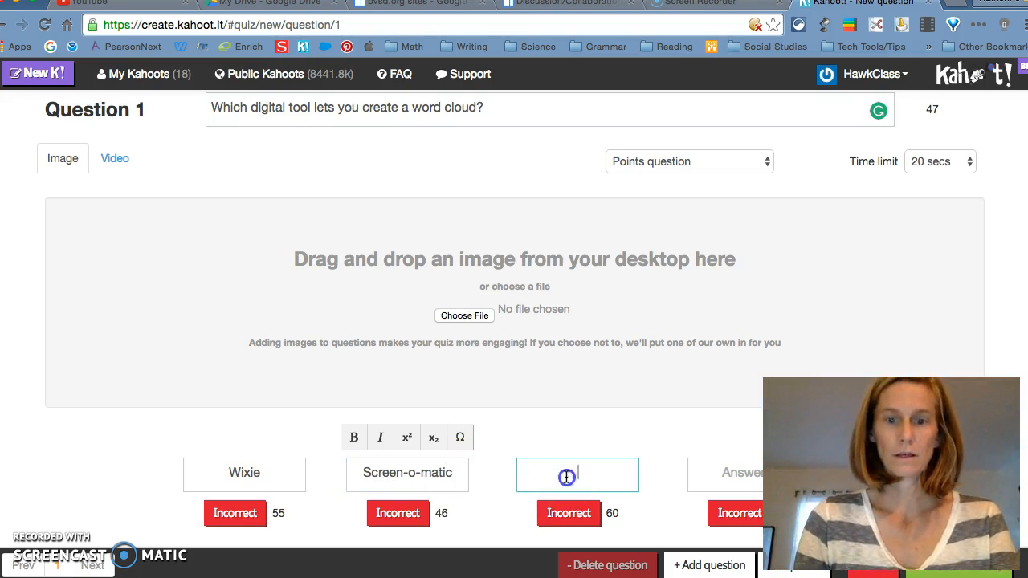
{"action": "type", "text": "Tagul"}
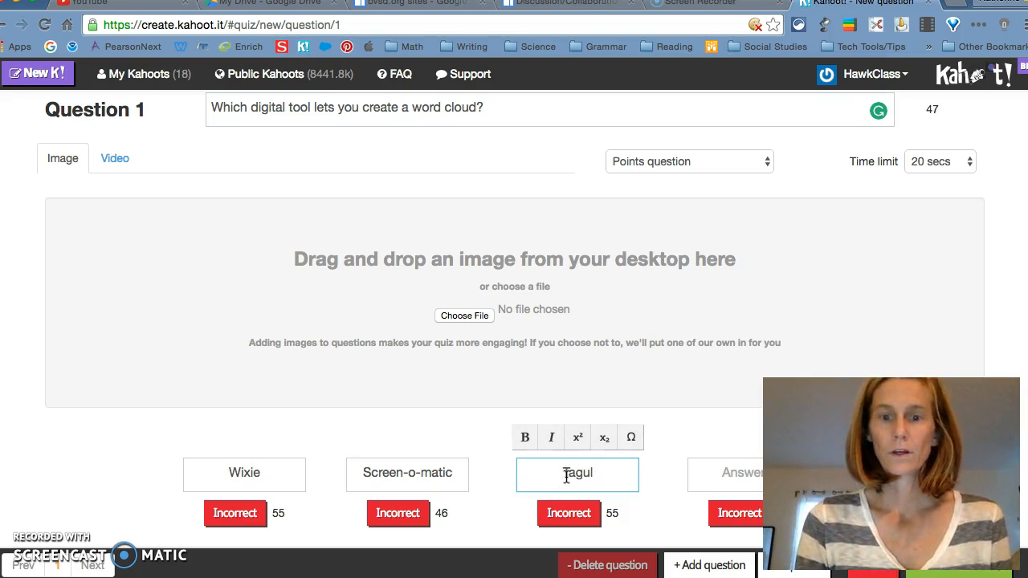
- Mark Tagul as correct, remove the unused fourth answer, and add a blank Question 2
{"action": "left_click", "coordinate": [571, 518]}
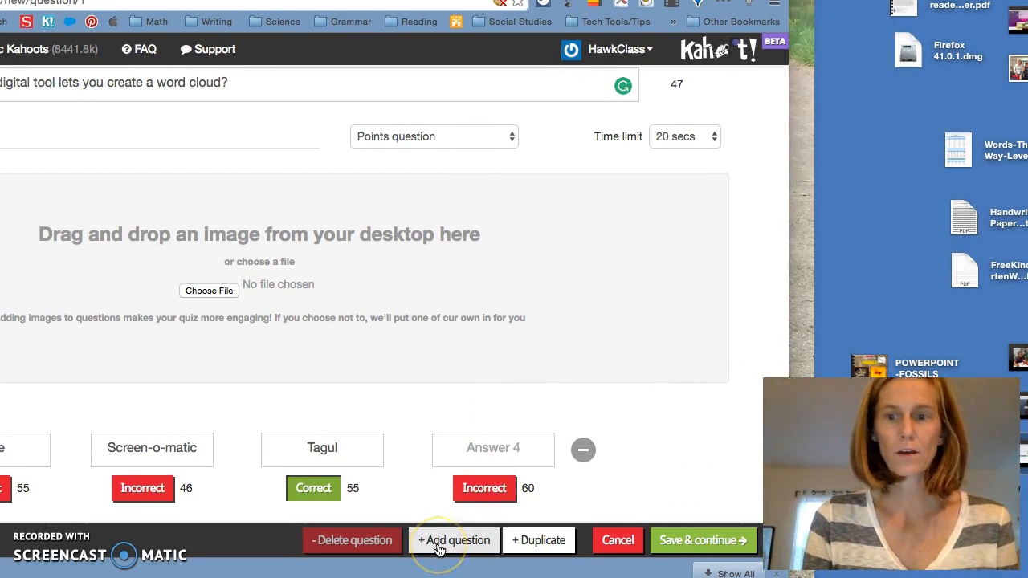
{"action": "left_click", "coordinate": [519, 544]}
{"action": "left_click", "coordinate": [541, 547]}
{"action": "left_click", "coordinate": [455, 541]}
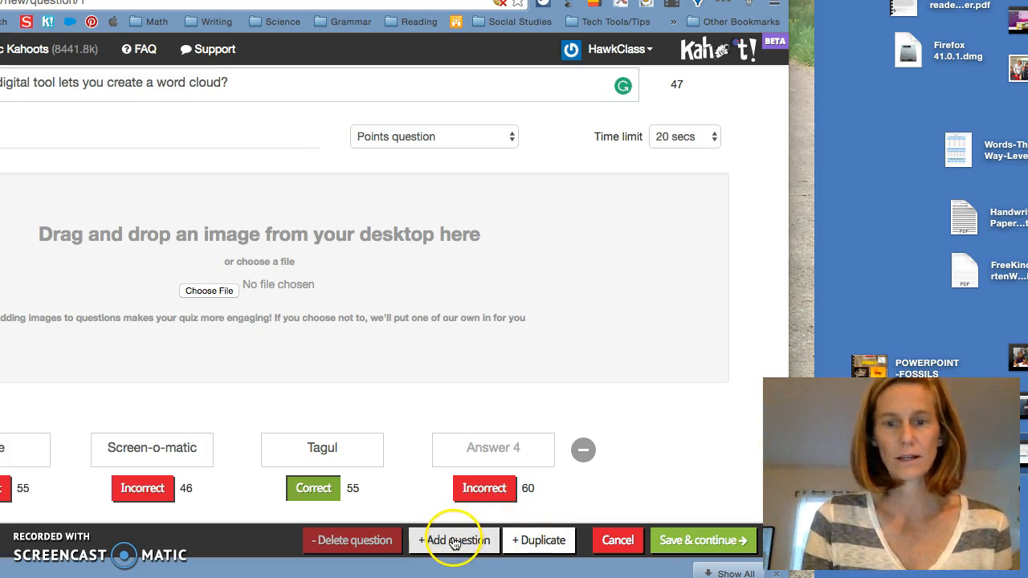
{"action": "left_click", "coordinate": [684, 547]}
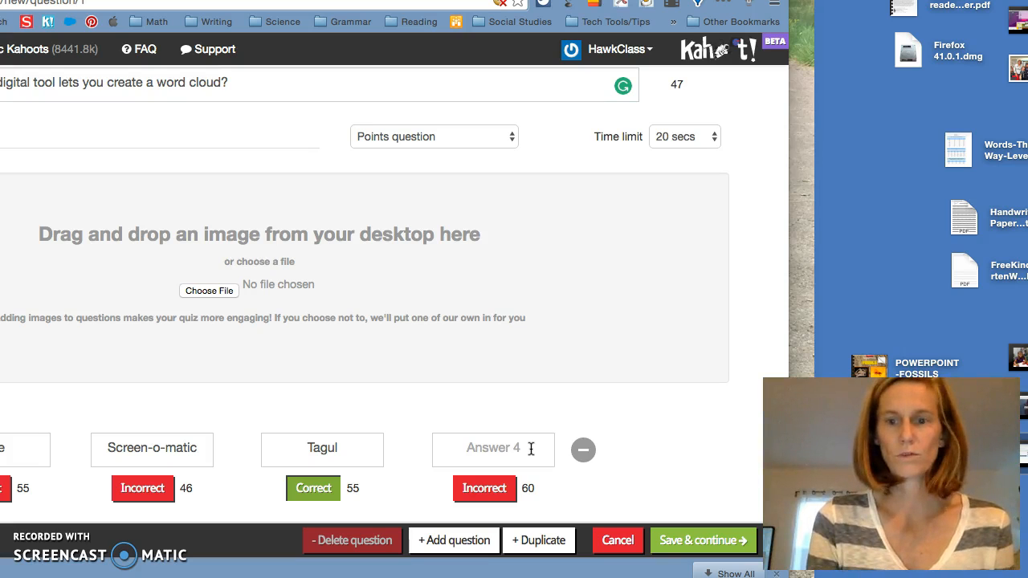
{"action": "left_click", "coordinate": [586, 454]}
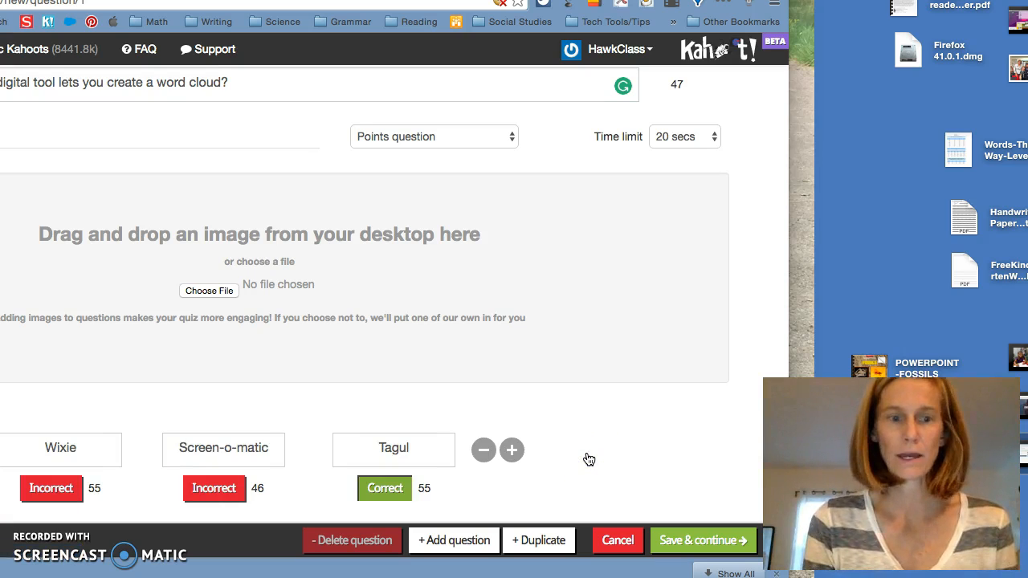
{"action": "left_click", "coordinate": [464, 540]}
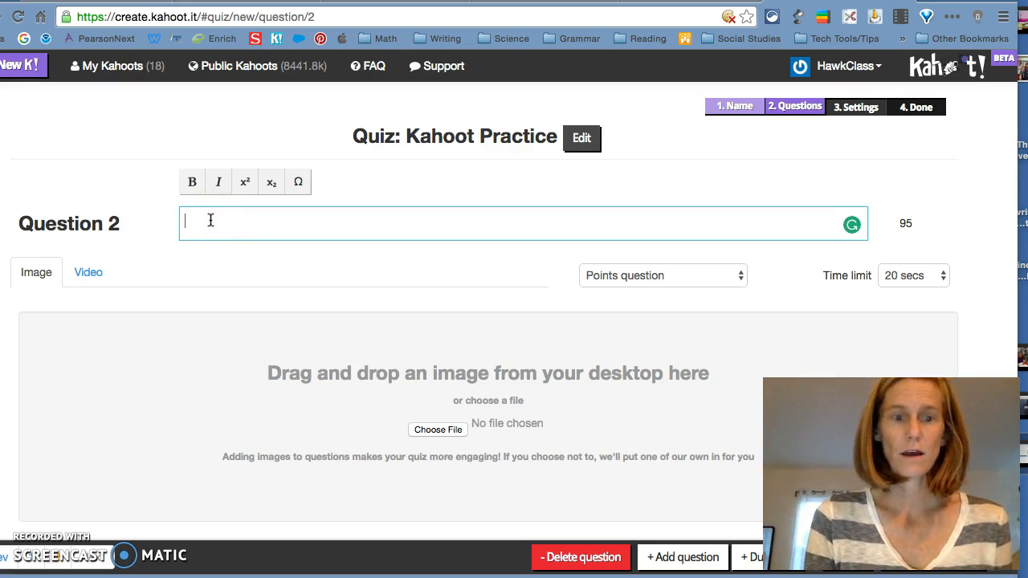
- Write Question 2 as 'True or False: [teacher's name] is leading a fantastic digital class?'
{"action": "left_click", "coordinate": [211, 220]}
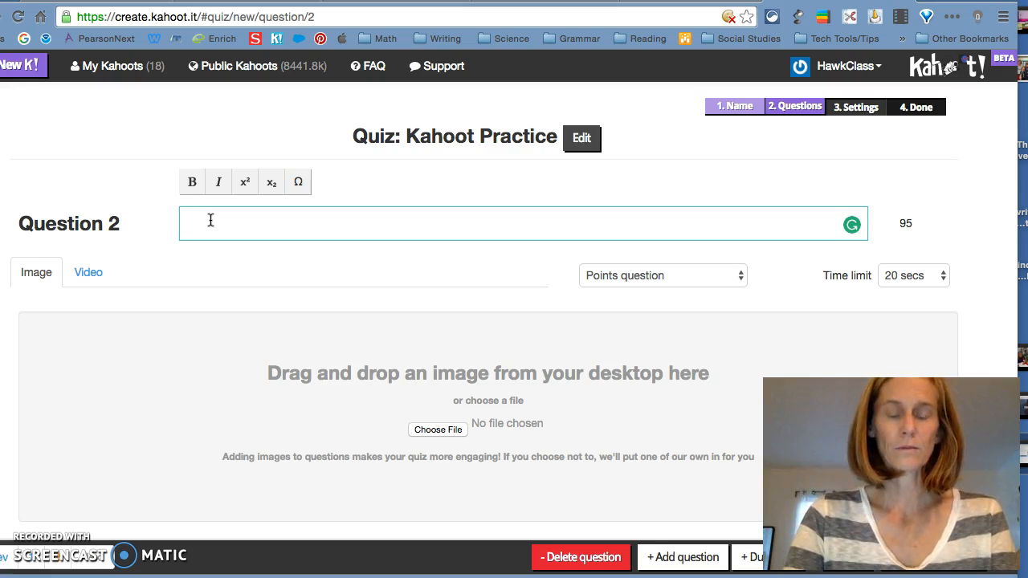
{"action": "type", "text": "True or False:"}
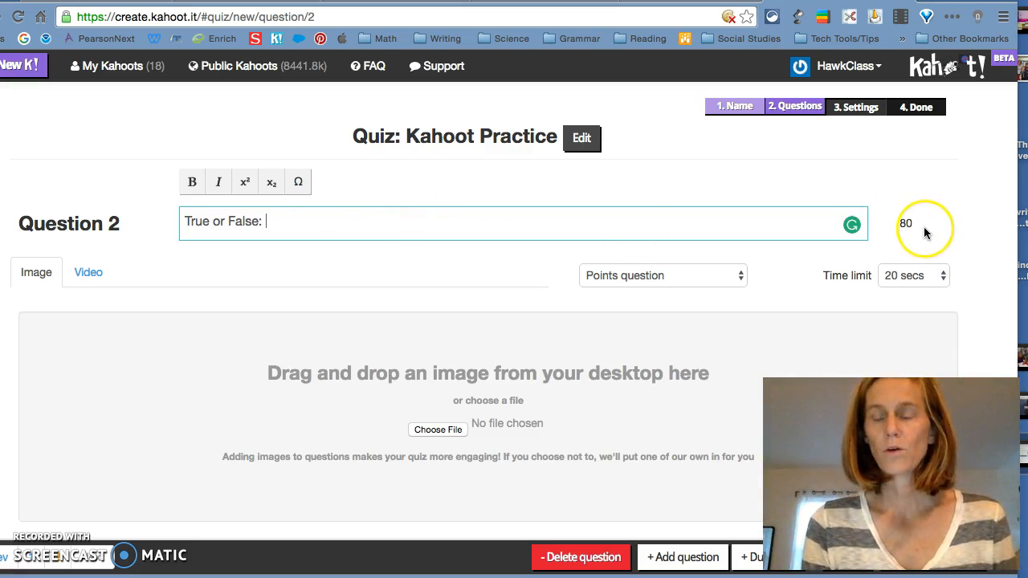
{"action": "left_click", "coordinate": [448, 227]}
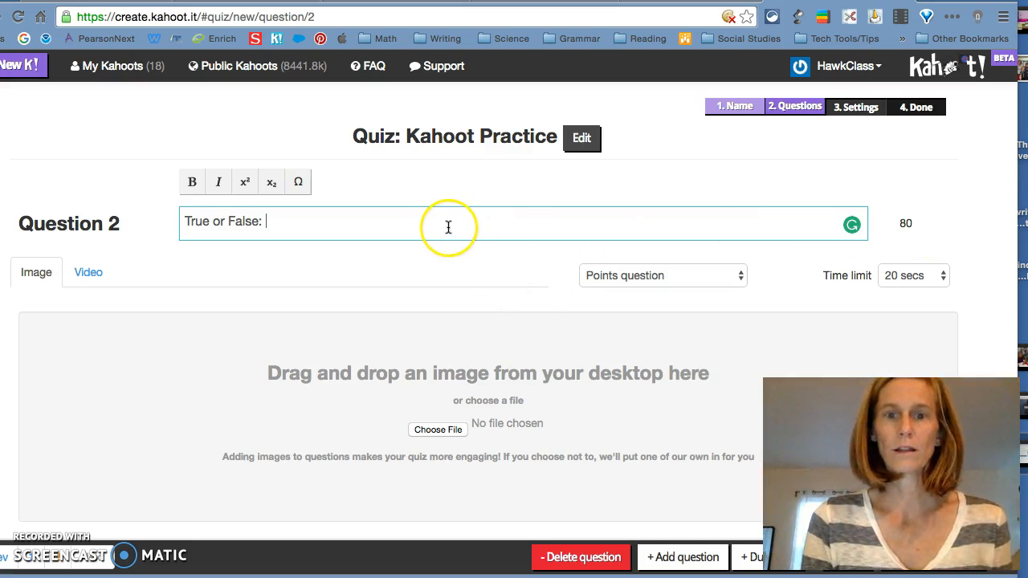
{"action": "left_click", "coordinate": [432, 227]}
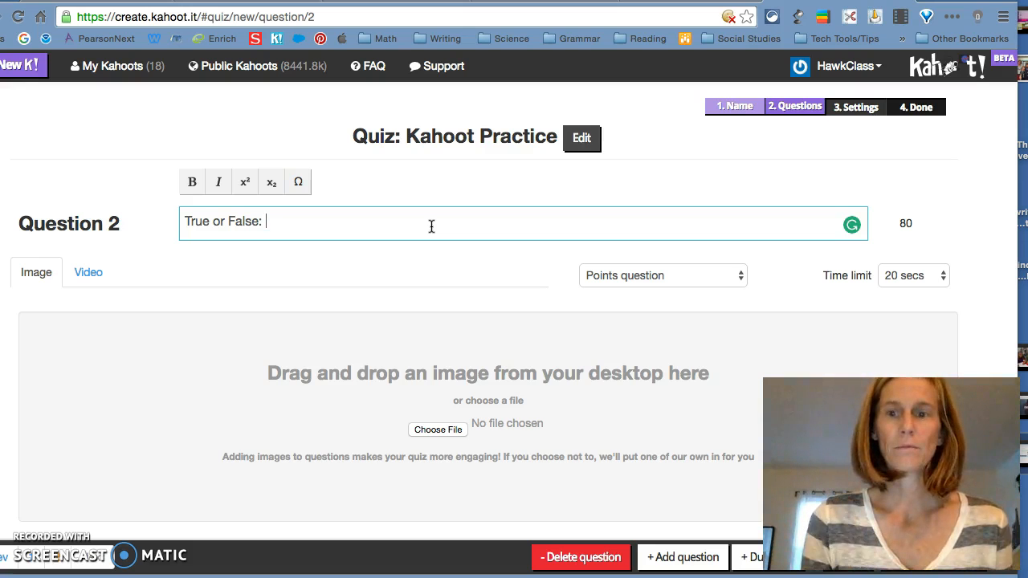
{"action": "left_click", "coordinate": [431, 226]}
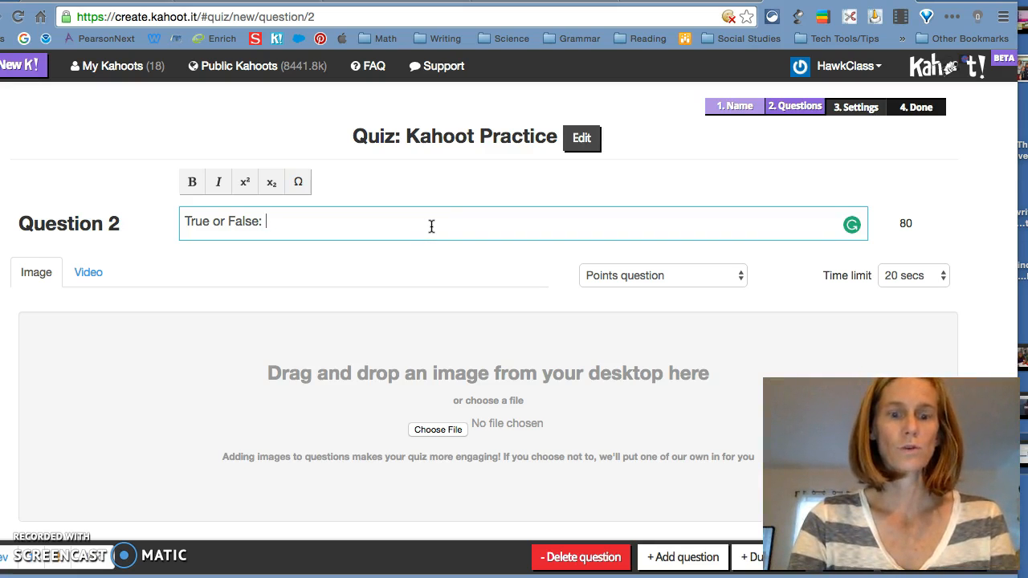
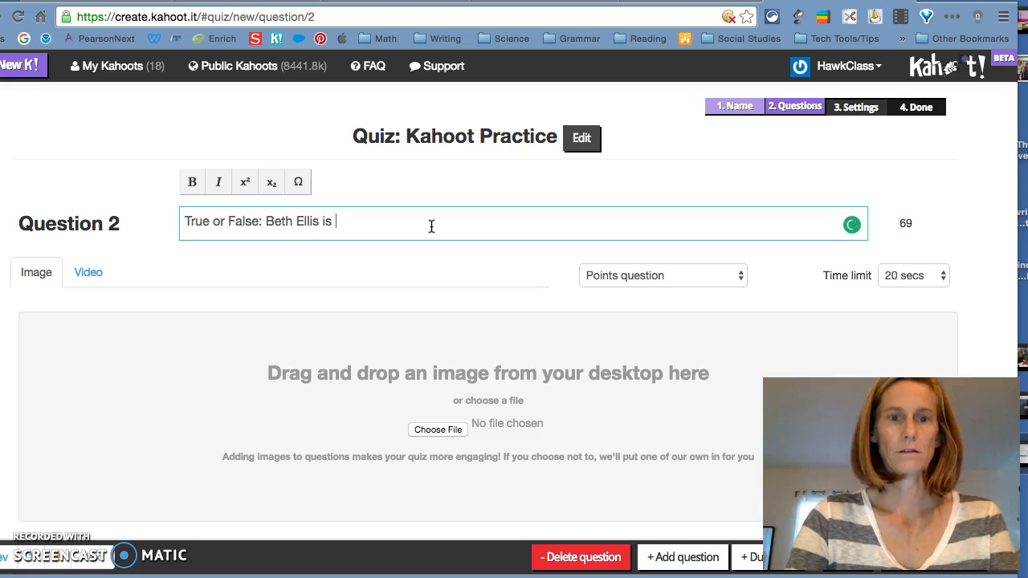
{"action": "type", "text": "leading a fantastic"}
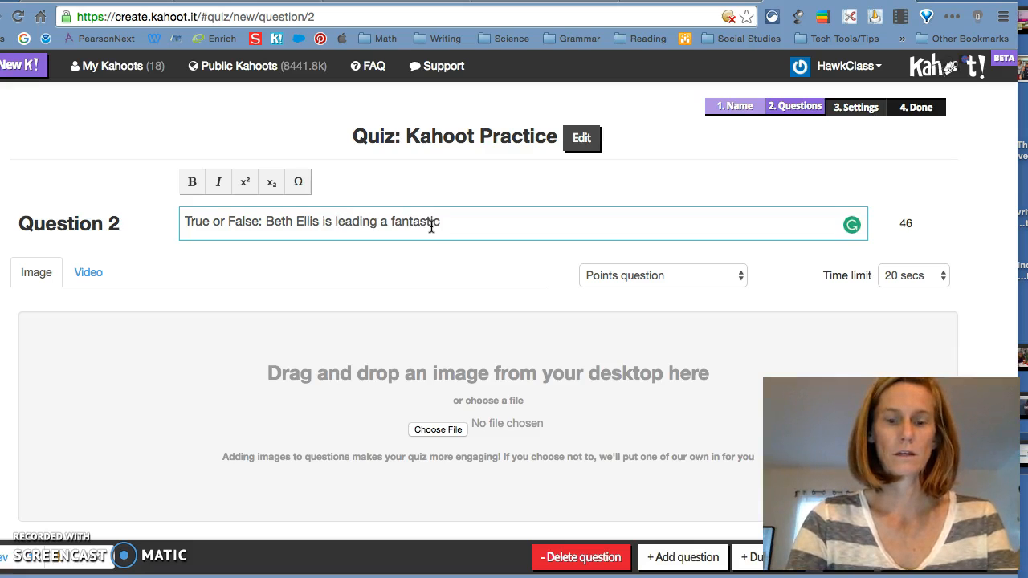
{"action": "type", "text": " cla"}
{"action": "key", "text": "BackSpace"}
{"action": "key", "text": "BackSpace"}
{"action": "key", "text": "BackSpace"}
{"action": "type", "text": "digt"}
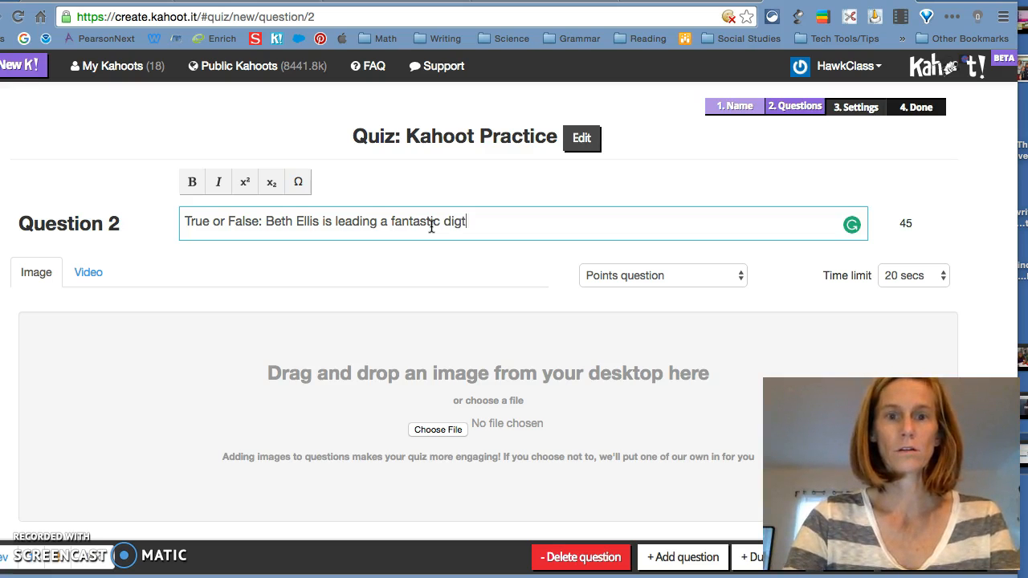
{"action": "type", "text": "ial"}
{"action": "key", "text": "BackSpace"}
{"action": "key", "text": "BackSpace"}
{"action": "key", "text": "BackSpace"}
{"action": "key", "text": "BackSpace"}
{"action": "type", "text": "ital class?"}
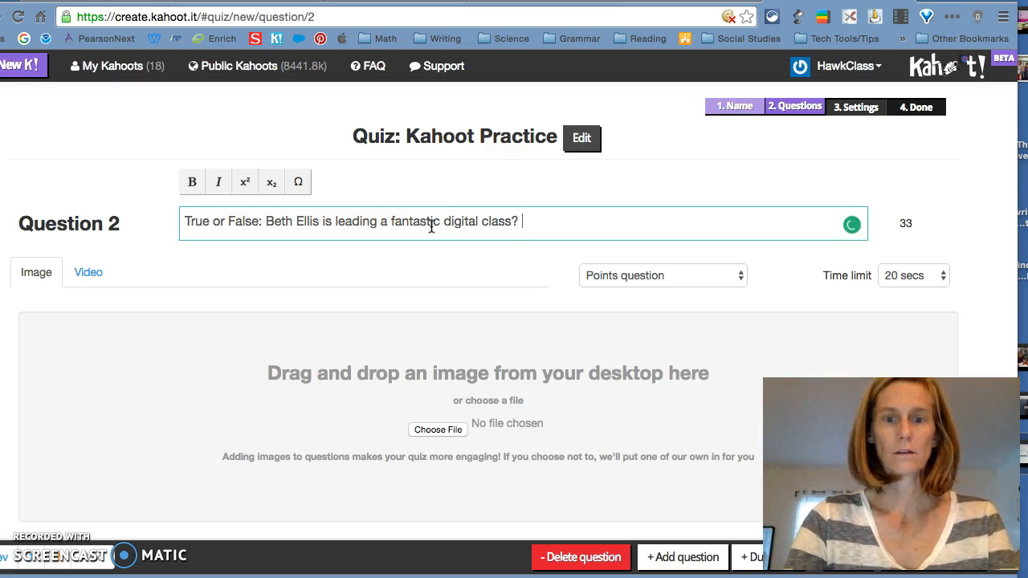
{"action": "scroll", "coordinate": [521, 416], "scroll_direction": "down", "scroll_amount": 3}
{"action": "left_click", "coordinate": [238, 469]}
- Give Question 2 the answers True and False, mark True correct, and remove answers 3 and 4
{"action": "type", "text": "True"}
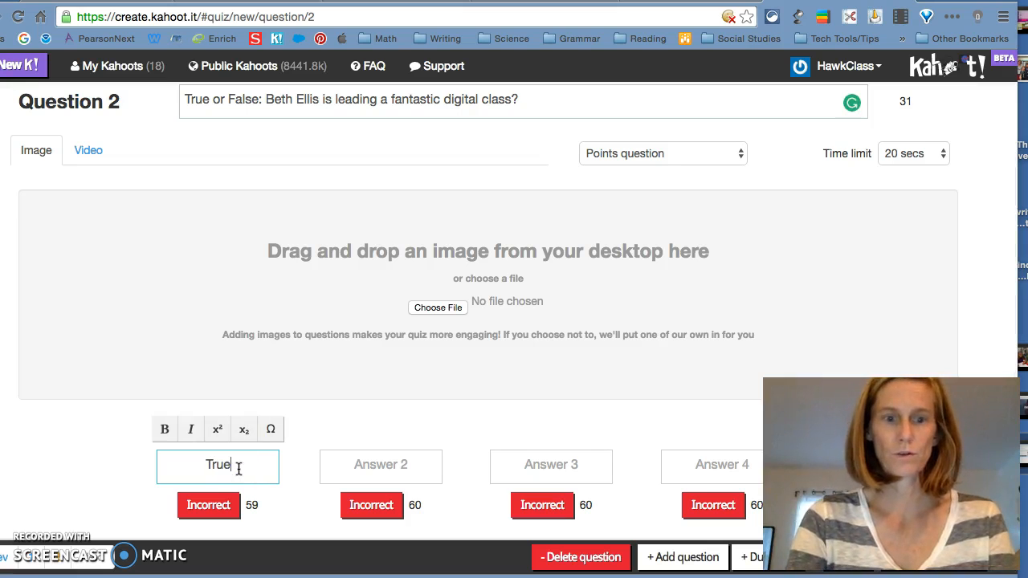
{"action": "left_click", "coordinate": [361, 469]}
{"action": "type", "text": "Fal"}
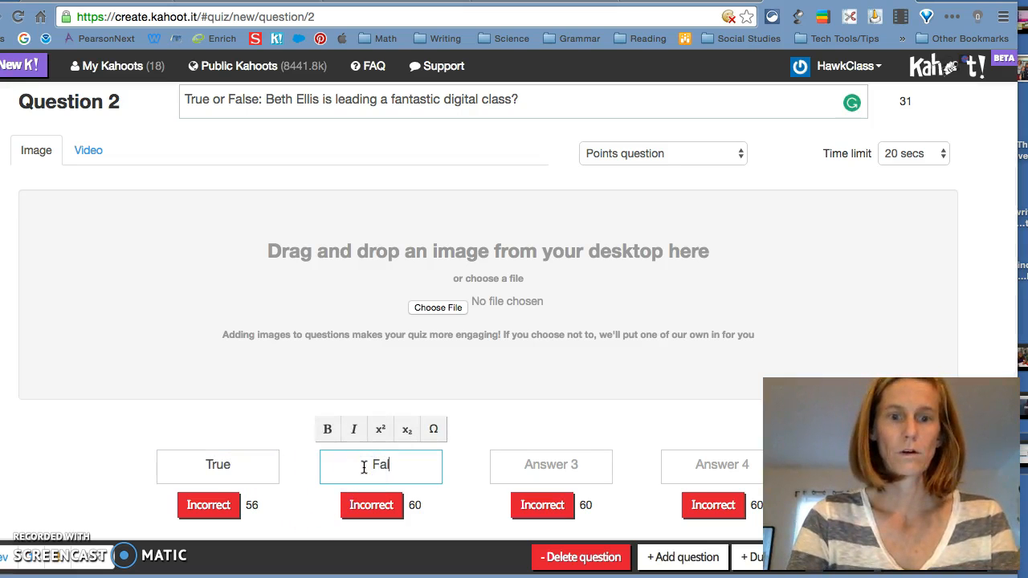
{"action": "type", "text": "se"}
{"action": "left_click", "coordinate": [222, 504]}
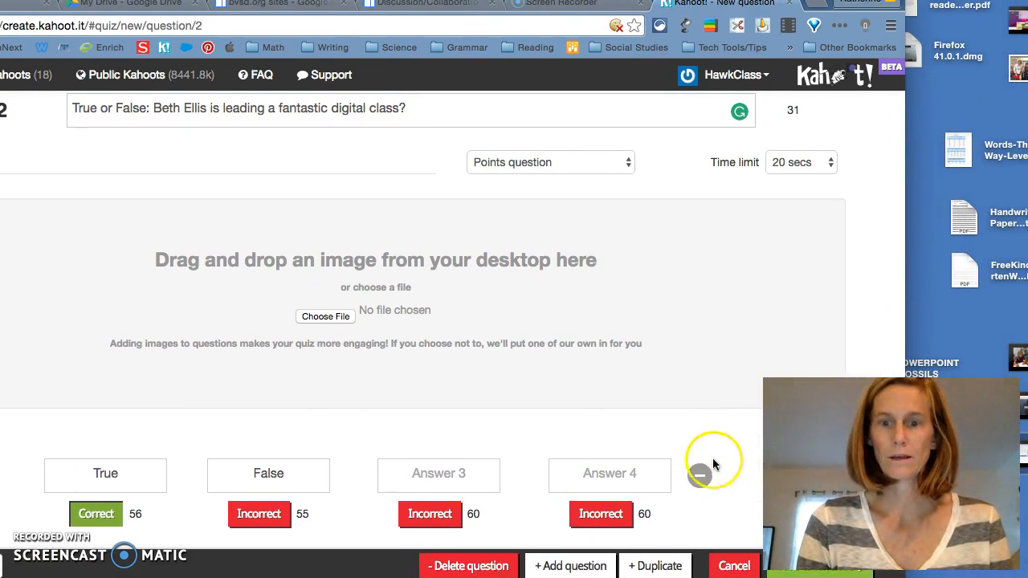
{"action": "left_click", "coordinate": [699, 474]}
{"action": "left_click", "coordinate": [600, 476]}
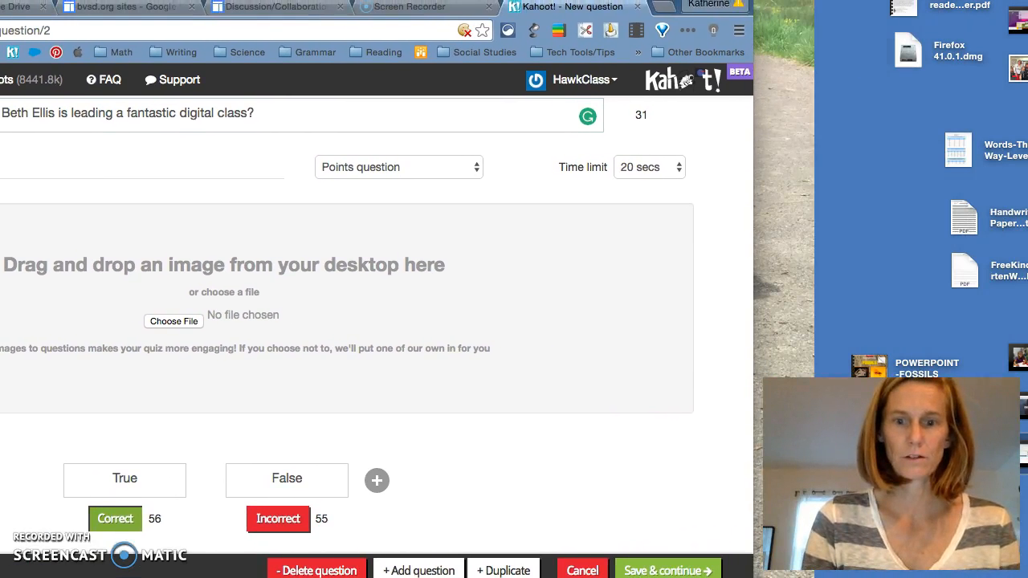
{"action": "left_click_drag", "start_coordinate": [681, 5], "coordinate": [681, 0]}
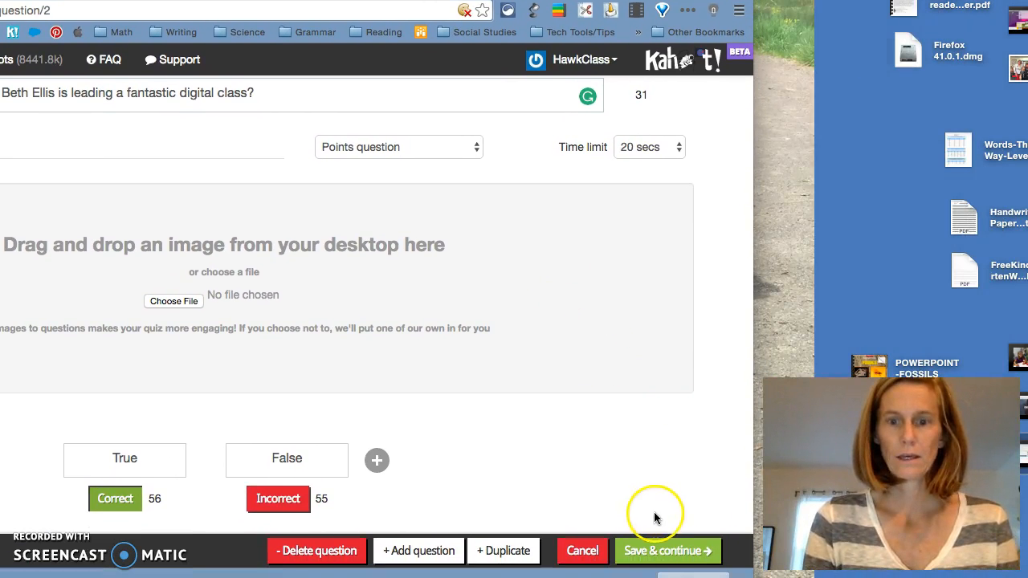
- Save Question 2, keep the existing question order, and continue to the quiz settings
{"action": "left_click", "coordinate": [655, 551]}
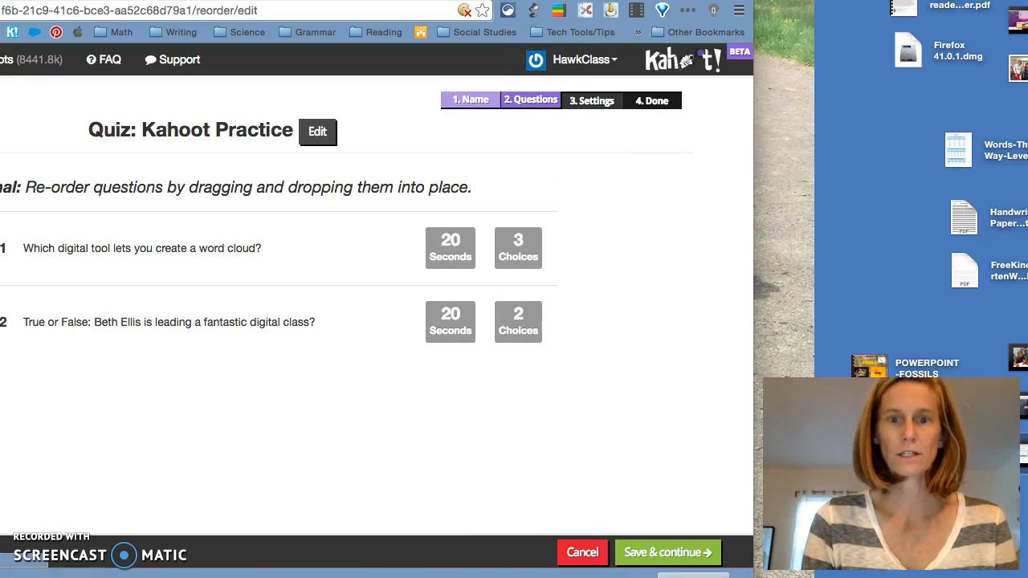
{"action": "left_click_drag", "start_coordinate": [681, 0], "coordinate": [917, 0]}
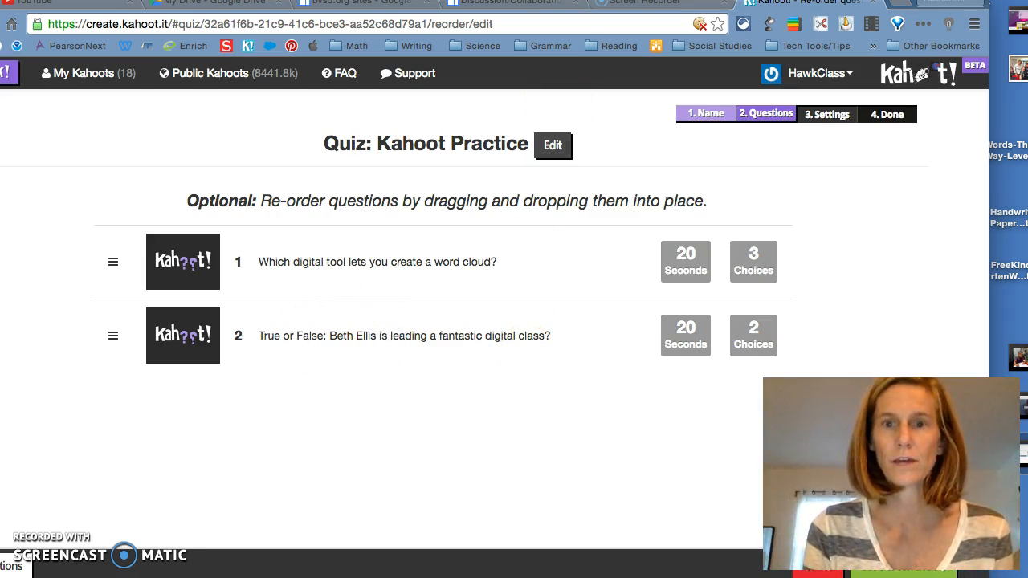
{"action": "left_click_drag", "start_coordinate": [883, 1], "coordinate": [743, 0]}
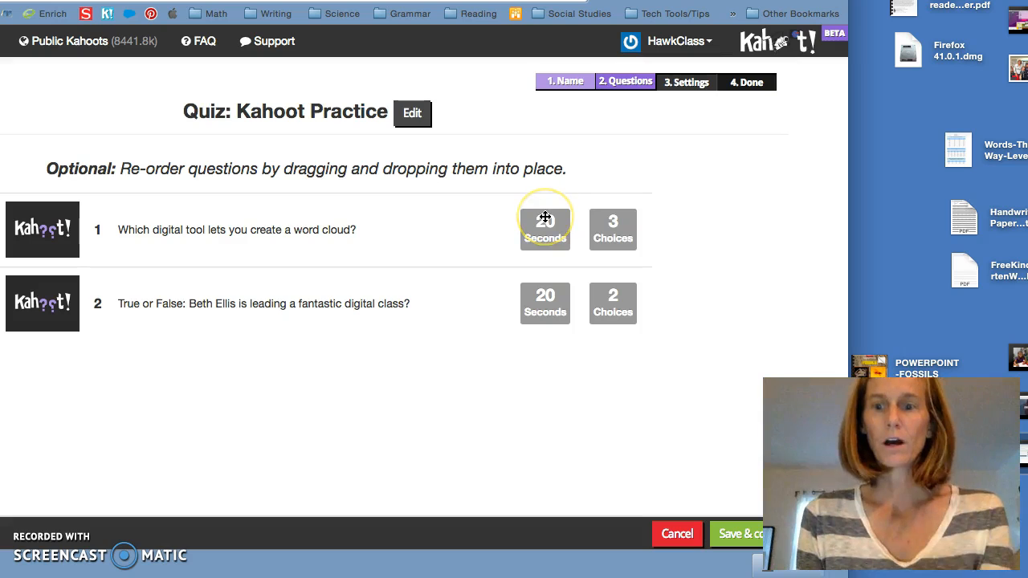
{"action": "left_click", "coordinate": [545, 233]}
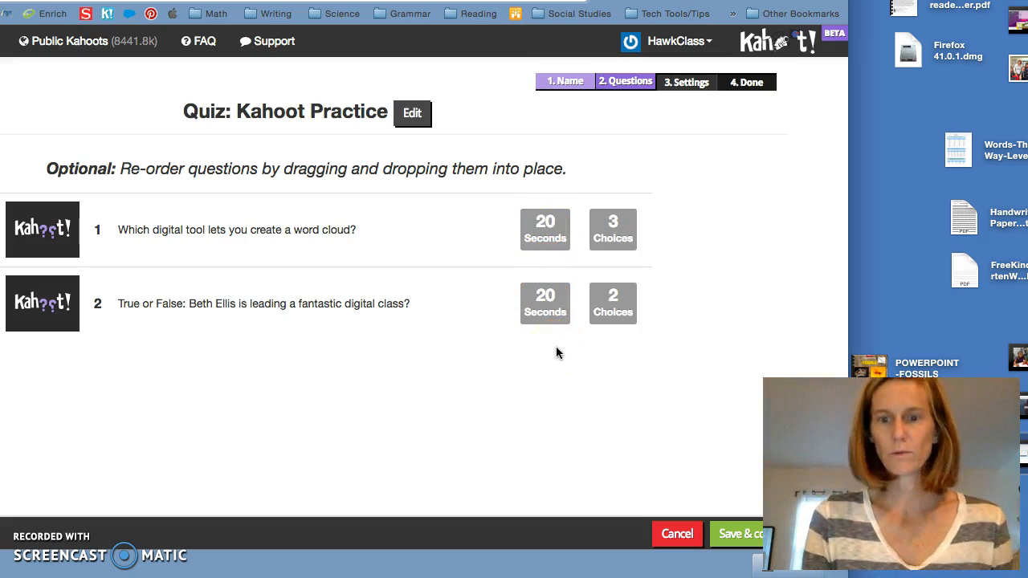
{"action": "left_click", "coordinate": [727, 534]}
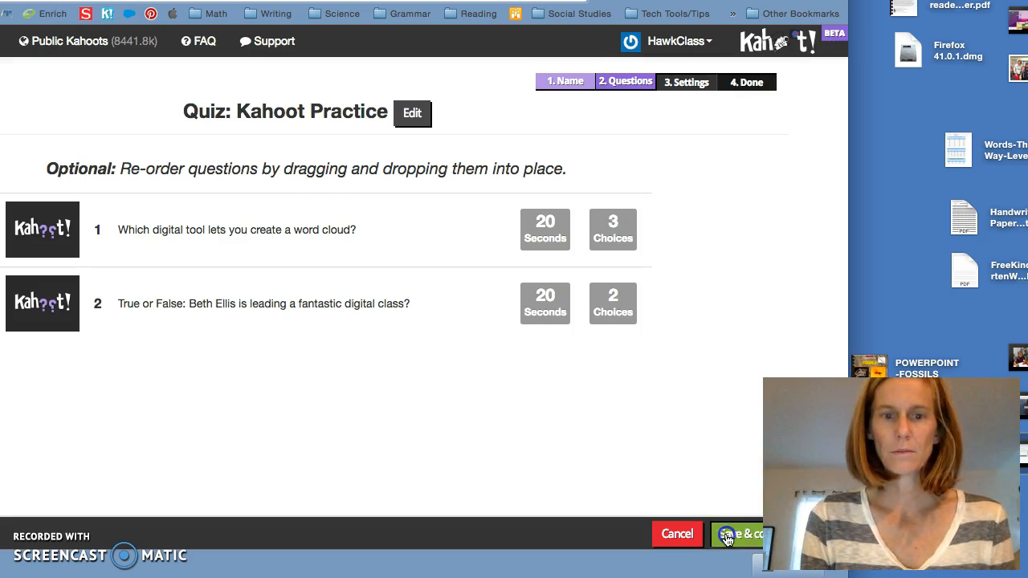
{"action": "left_click_drag", "start_coordinate": [547, 2], "coordinate": [654, 0]}
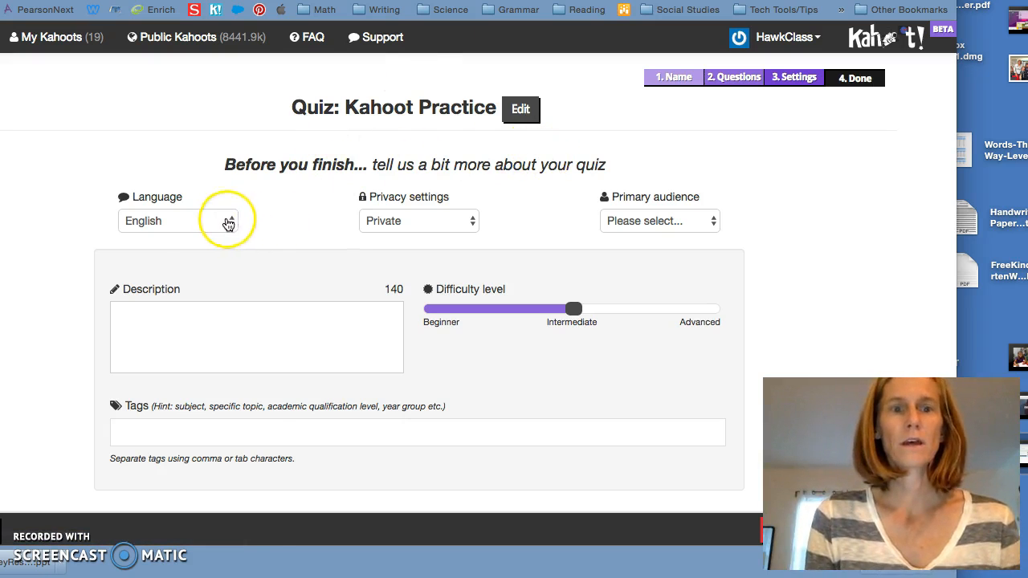
- Keep English as the quiz language, choose School as primary audience, and save the settings
{"action": "left_click", "coordinate": [227, 222]}
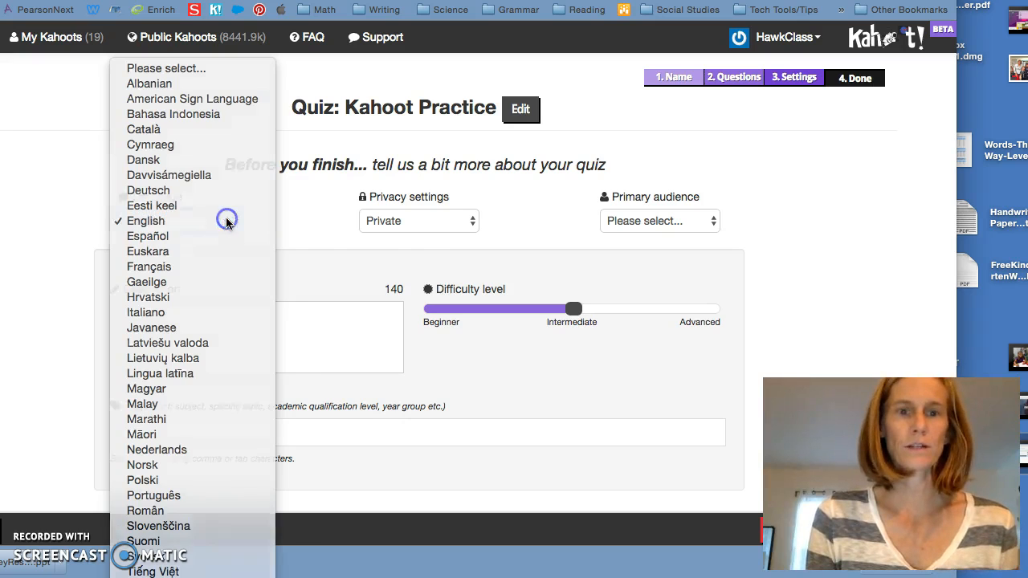
{"action": "left_click", "coordinate": [228, 220]}
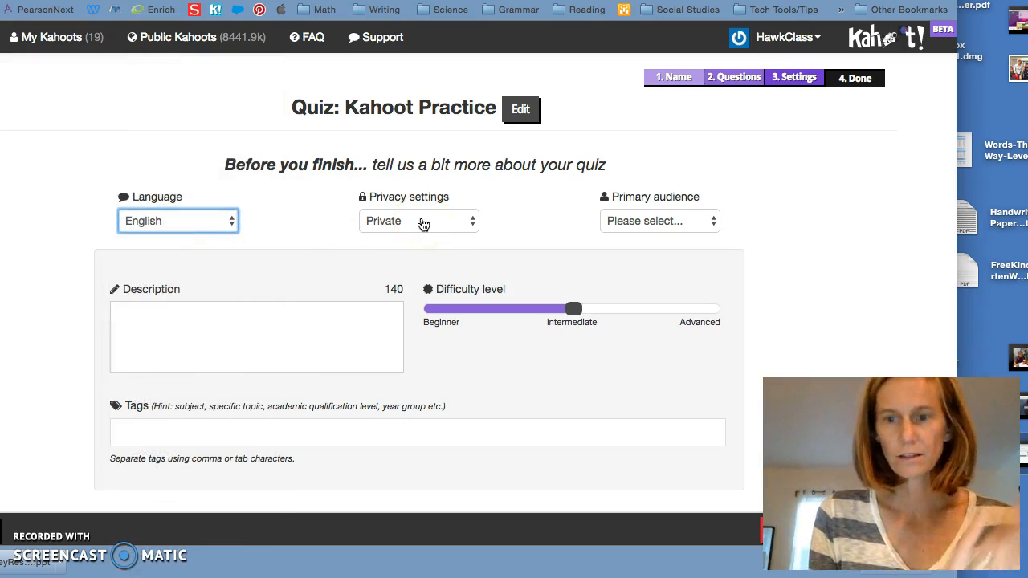
{"action": "left_click", "coordinate": [639, 221]}
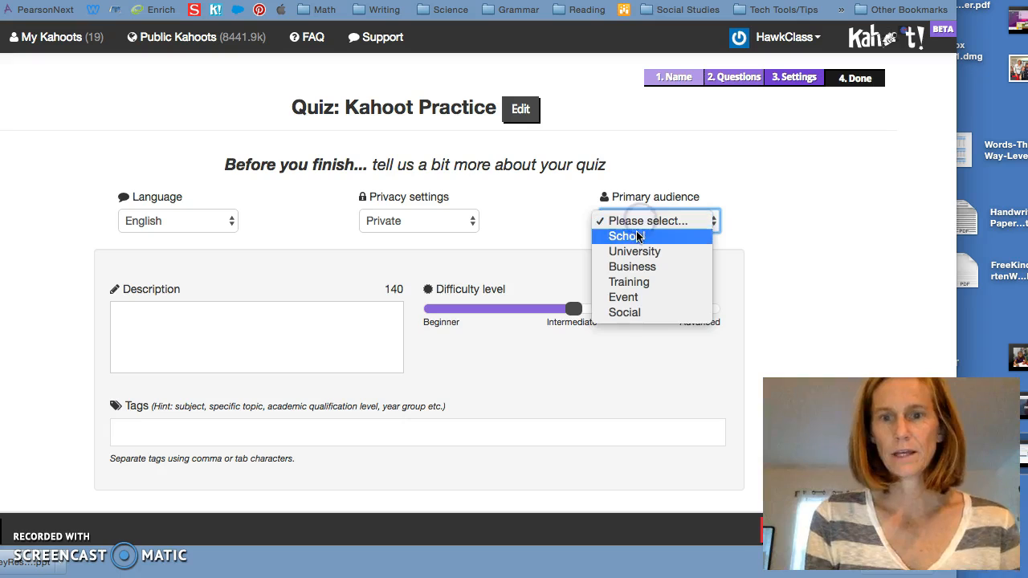
{"action": "left_click", "coordinate": [634, 236]}
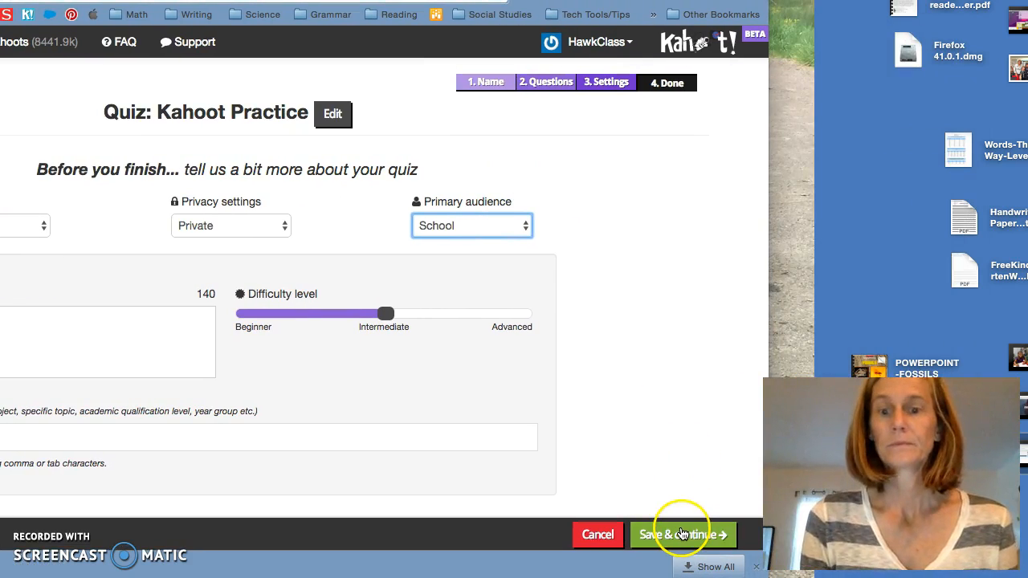
{"action": "left_click", "coordinate": [681, 534]}
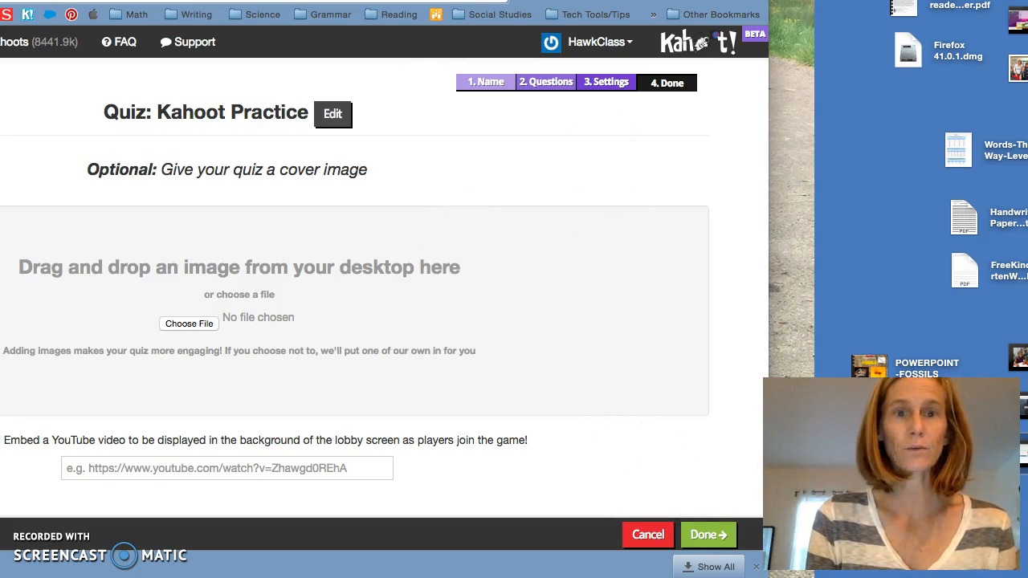
- Upload IMG_5450.jpg as the cover image, finish the quiz, and choose to play it now
{"action": "left_click_drag", "start_coordinate": [610, 0], "coordinate": [768, 8]}
{"action": "left_click", "coordinate": [351, 330]}
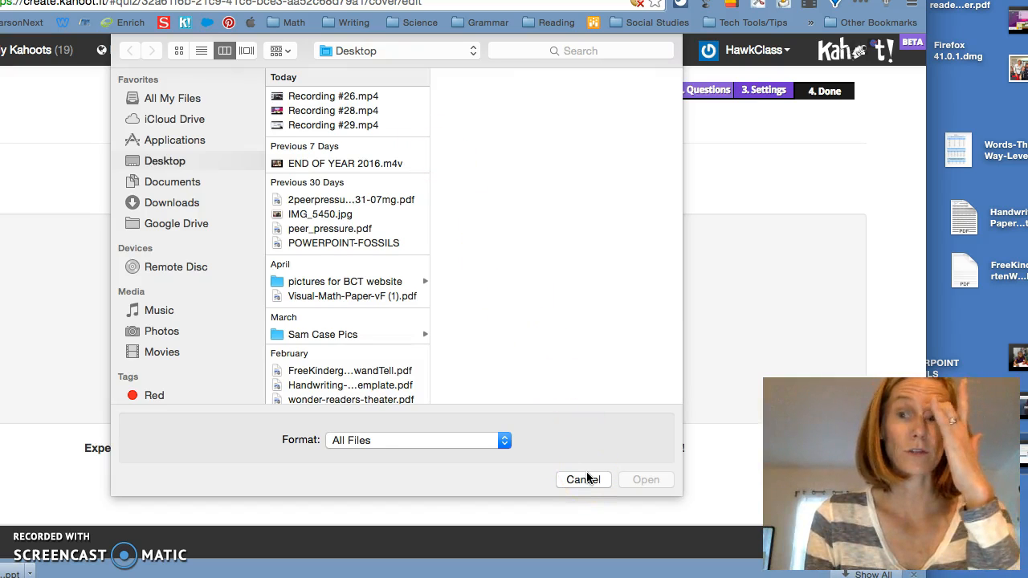
{"action": "left_click", "coordinate": [338, 216]}
{"action": "double_click", "coordinate": [338, 216]}
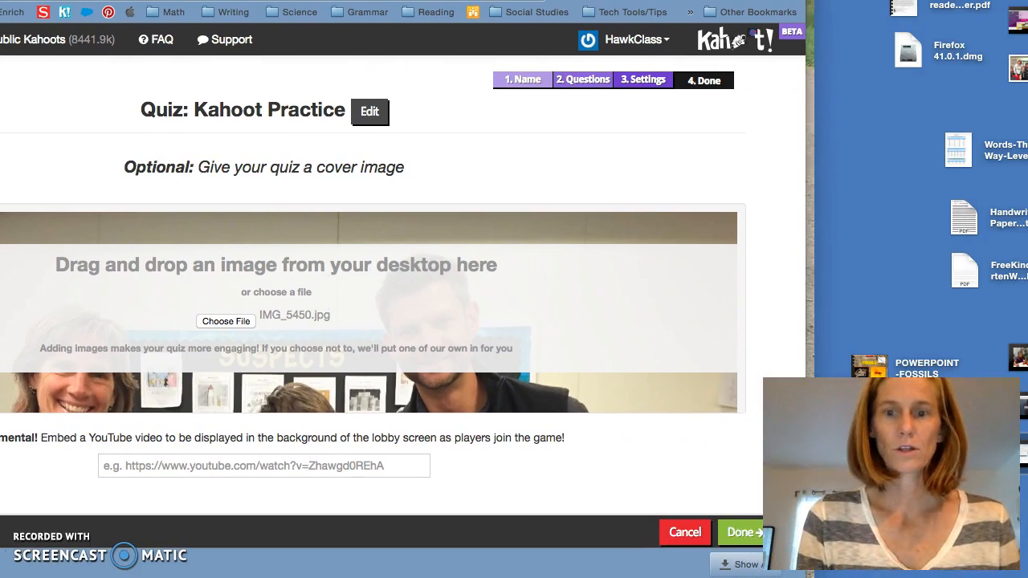
{"action": "left_click", "coordinate": [744, 540]}
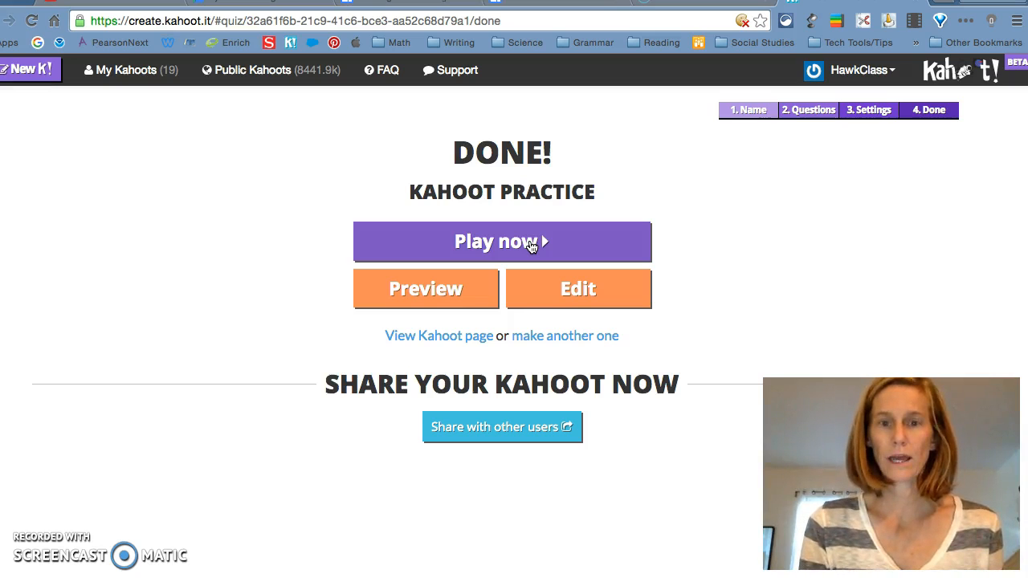
{"action": "left_click", "coordinate": [531, 247]}
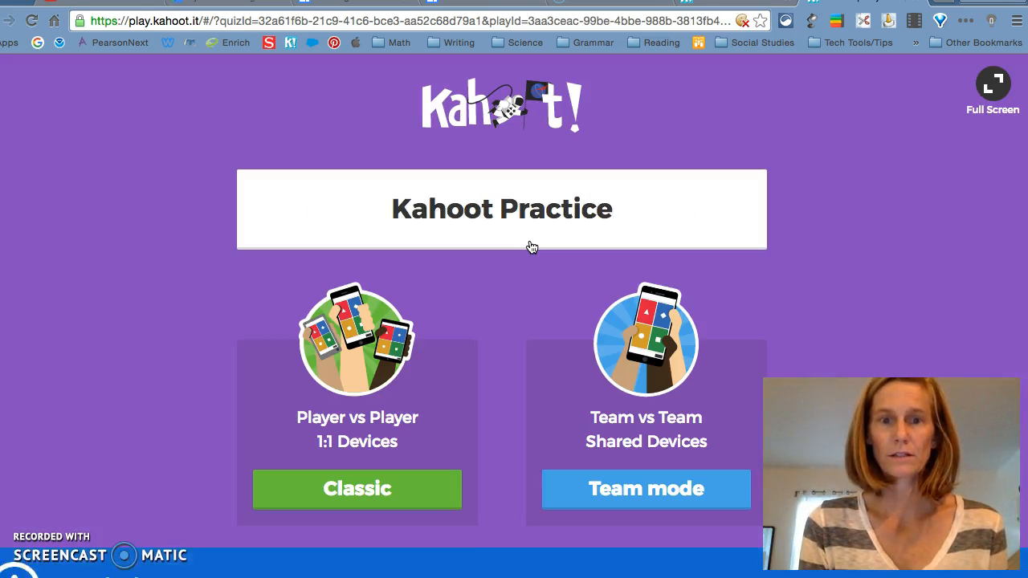
- Start Kahoot Practice in Classic mode, opening the lobby with its Game PIN
{"action": "left_click", "coordinate": [533, 183]}
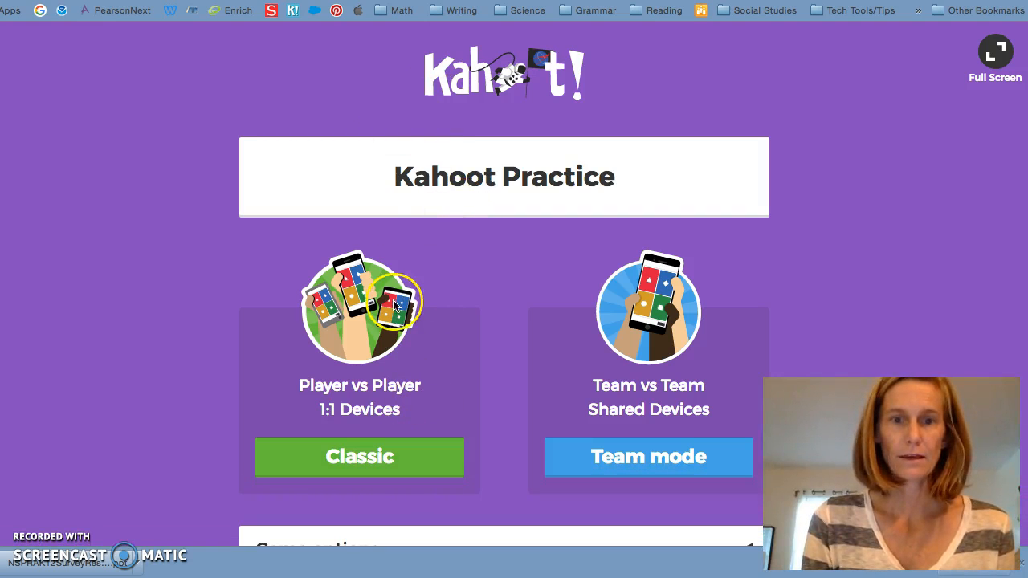
{"action": "left_click", "coordinate": [394, 460]}
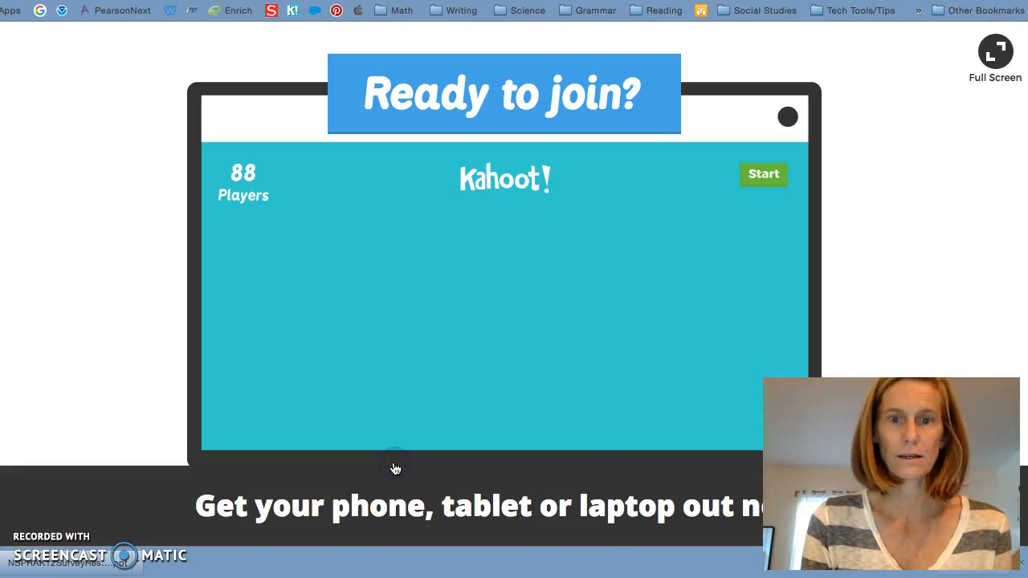